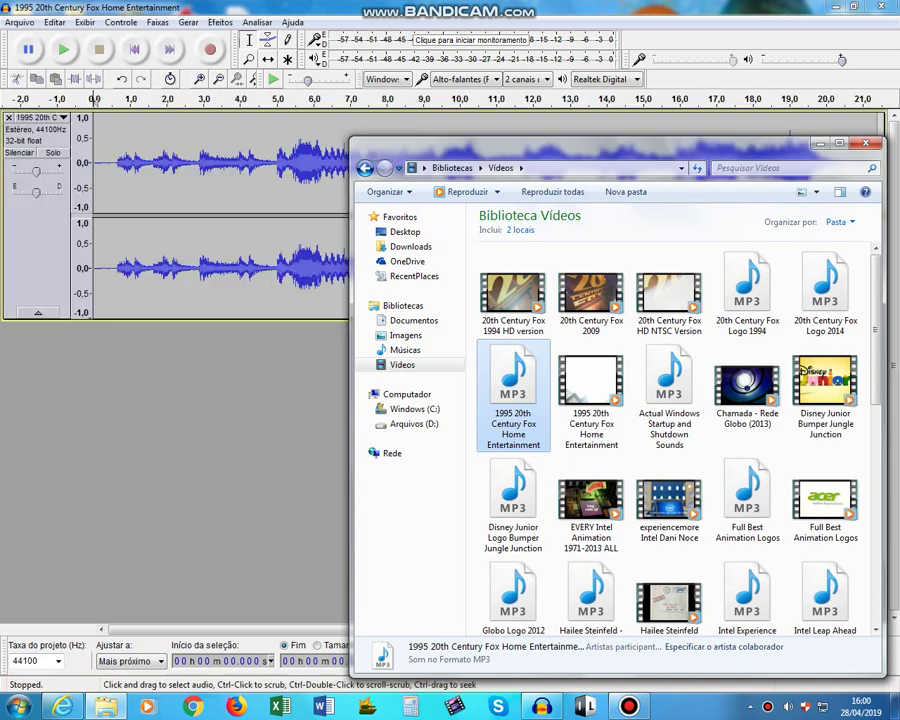
Apply Change Pitch to the whole first track with a shift of -15 semitones.
{"action": "left_click", "coordinate": [220, 22]}
{"action": "left_click", "coordinate": [286, 104]}
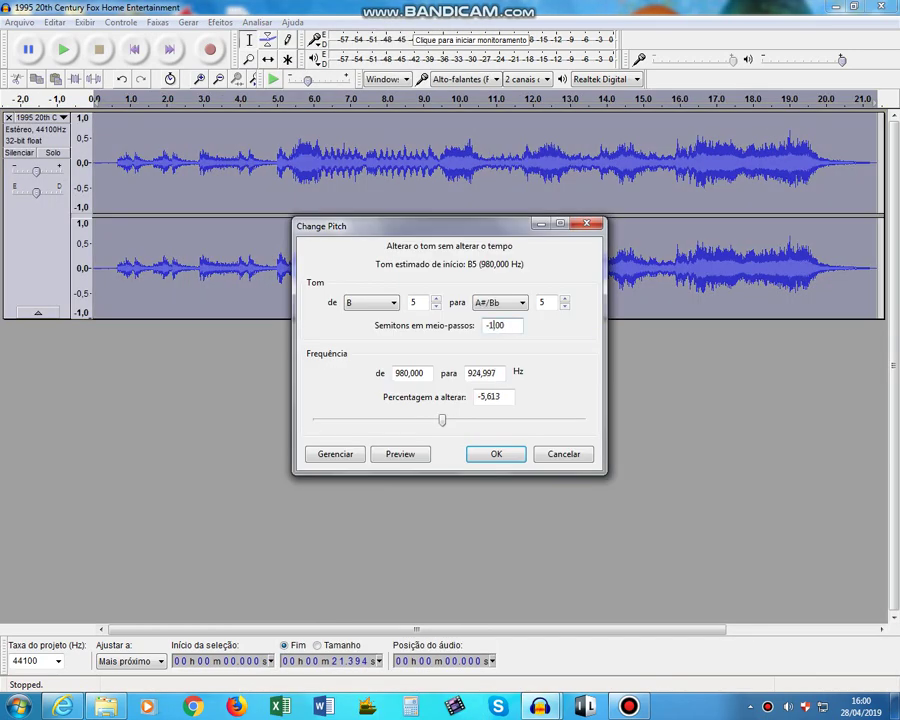
{"action": "type", "text": "5"}
{"action": "key", "text": "Return"}
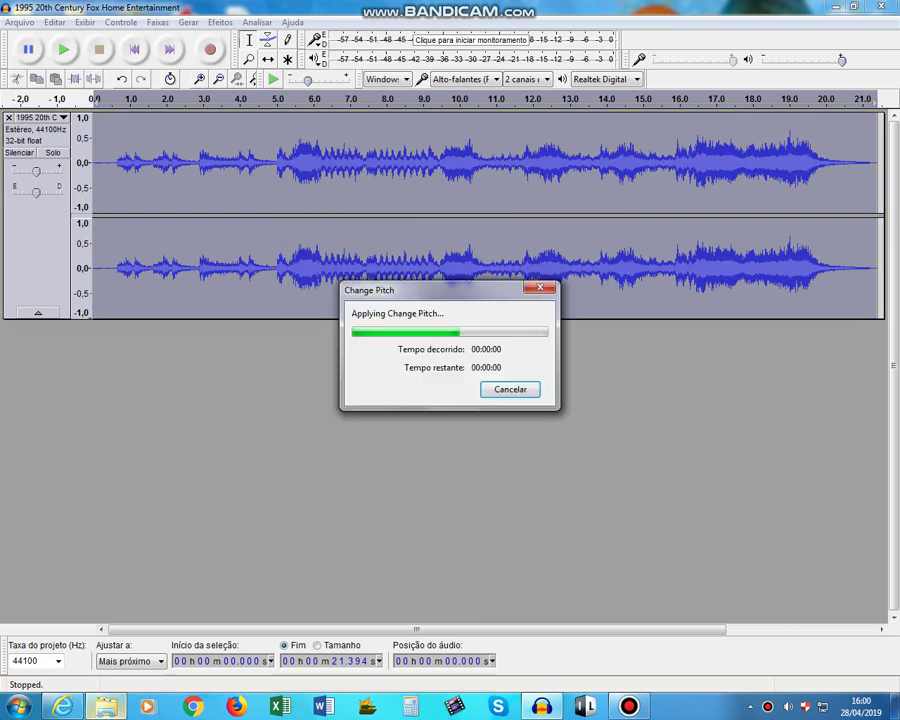
Add the 1995 20th Century Fox Home Entertainment MP3 as a second track and change its pitch by -5 semitones.
{"action": "left_click", "coordinate": [106, 706]}
{"action": "left_click_drag", "start_coordinate": [513, 386], "coordinate": [157, 402]}
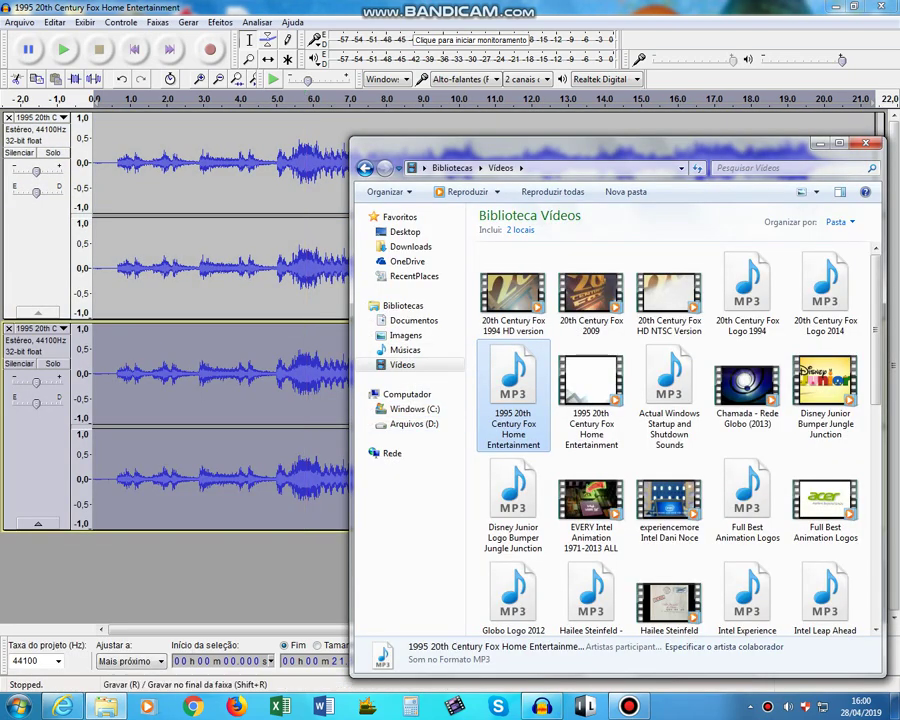
{"action": "left_click", "coordinate": [220, 22]}
{"action": "left_click", "coordinate": [520, 107]}
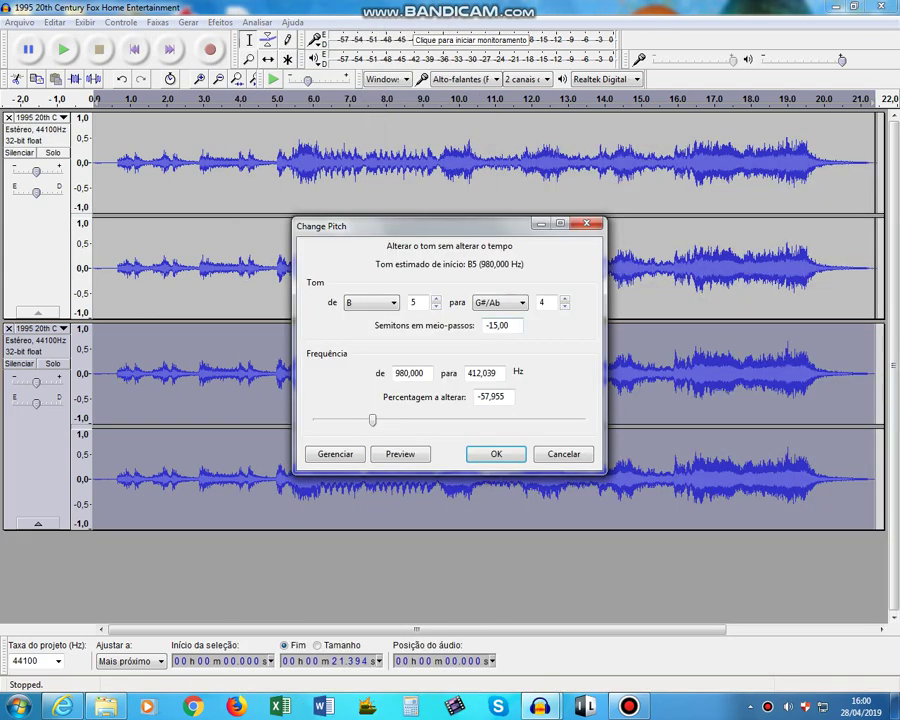
{"action": "left_click", "coordinate": [491, 325]}
{"action": "key", "text": "BackSpace"}
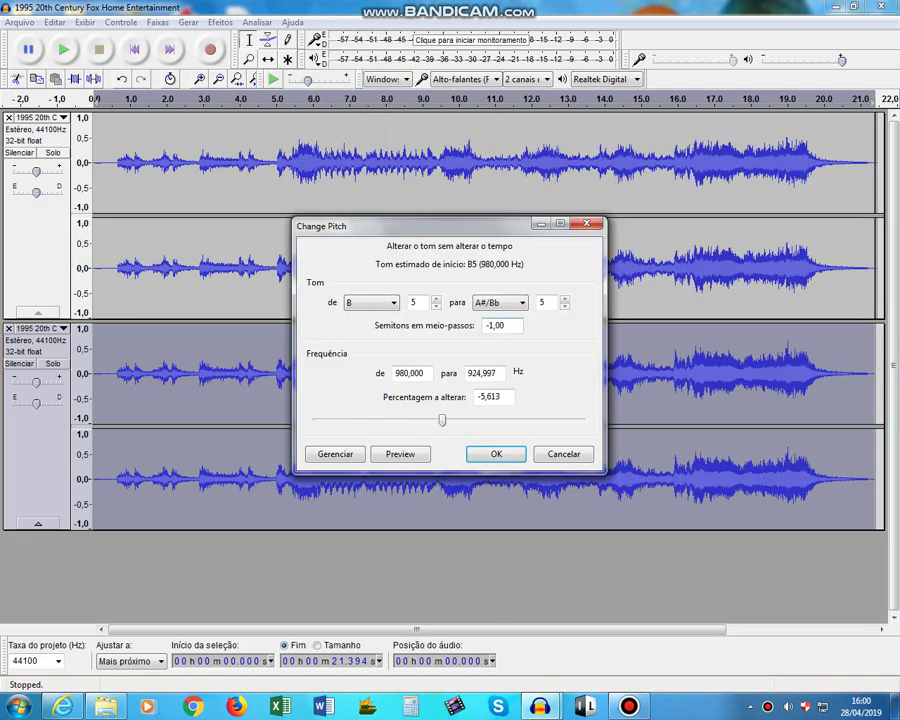
{"action": "key", "text": "BackSpace"}
{"action": "type", "text": "5"}
{"action": "key", "text": "Return"}
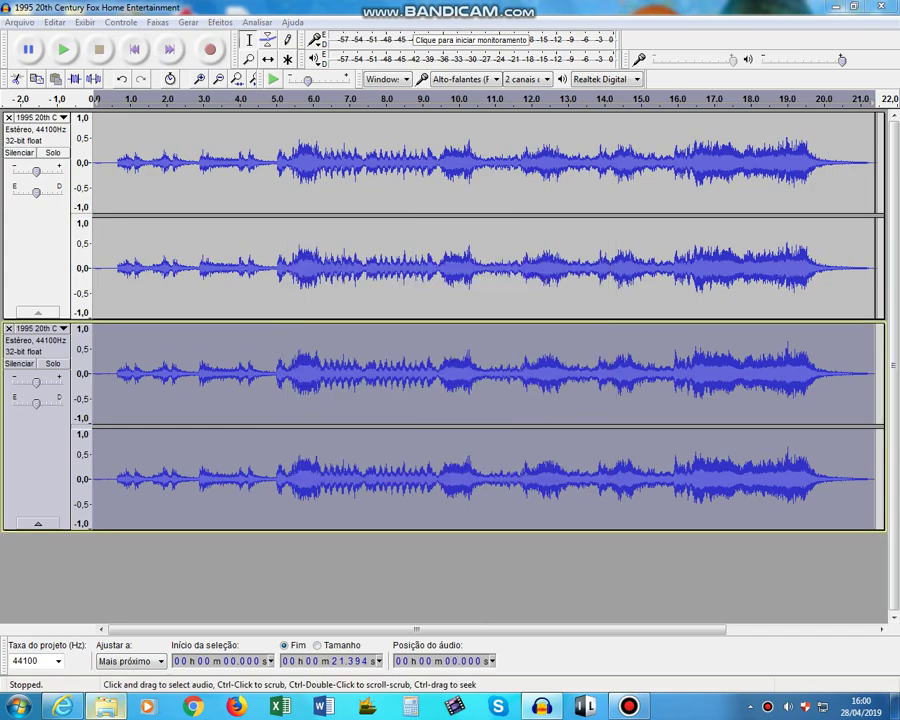
Consult the pitch list in the YouTube description, then add the same MP3 as a third track and change its pitch by 5 semitones.
{"action": "left_click", "coordinate": [62, 706]}
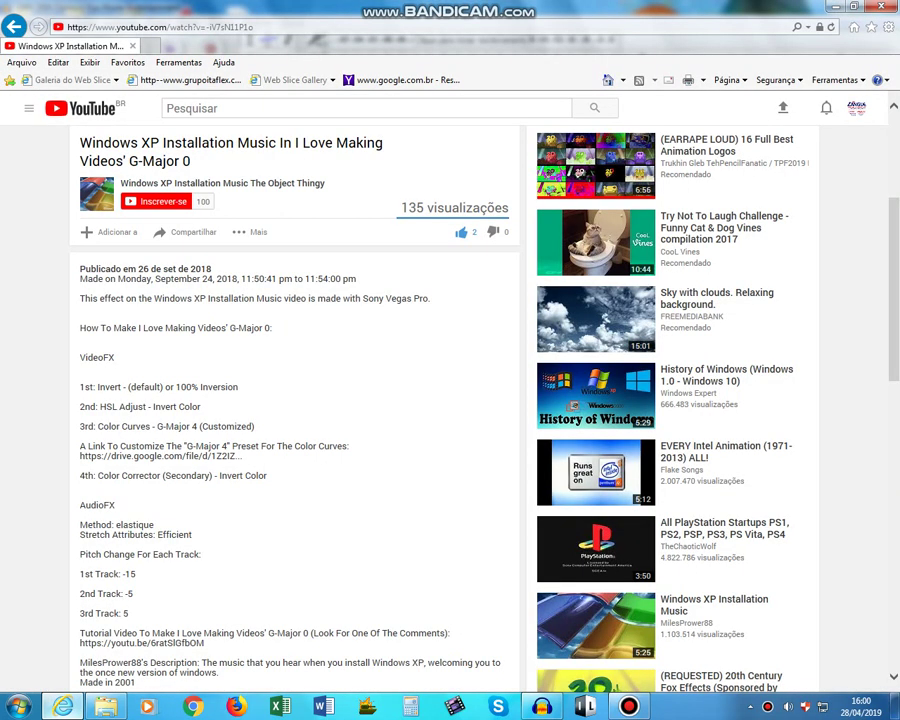
{"action": "key", "text": "alt+Tab"}
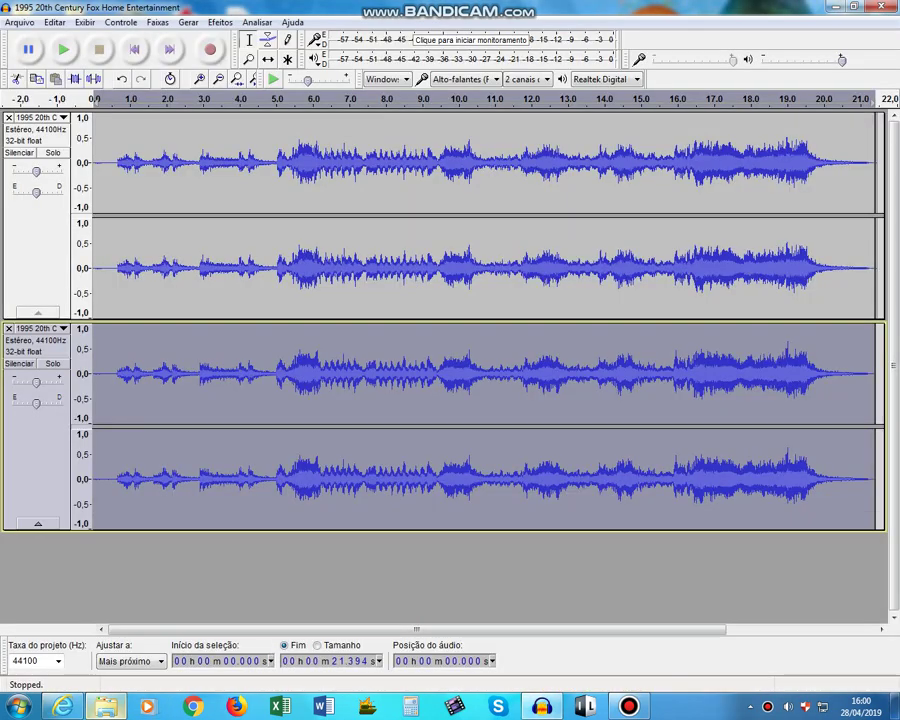
{"action": "key", "text": "alt+Tab"}
{"action": "left_click_drag", "start_coordinate": [513, 395], "coordinate": [205, 577]}
{"action": "left_click", "coordinate": [220, 22]}
{"action": "left_click", "coordinate": [262, 106]}
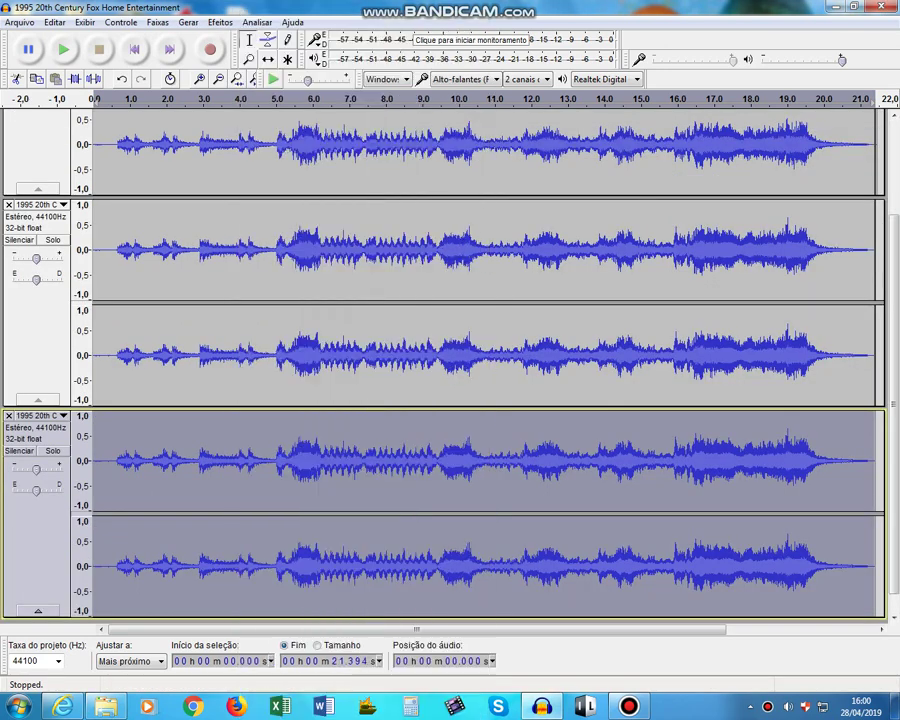
{"action": "type", "text": "5"}
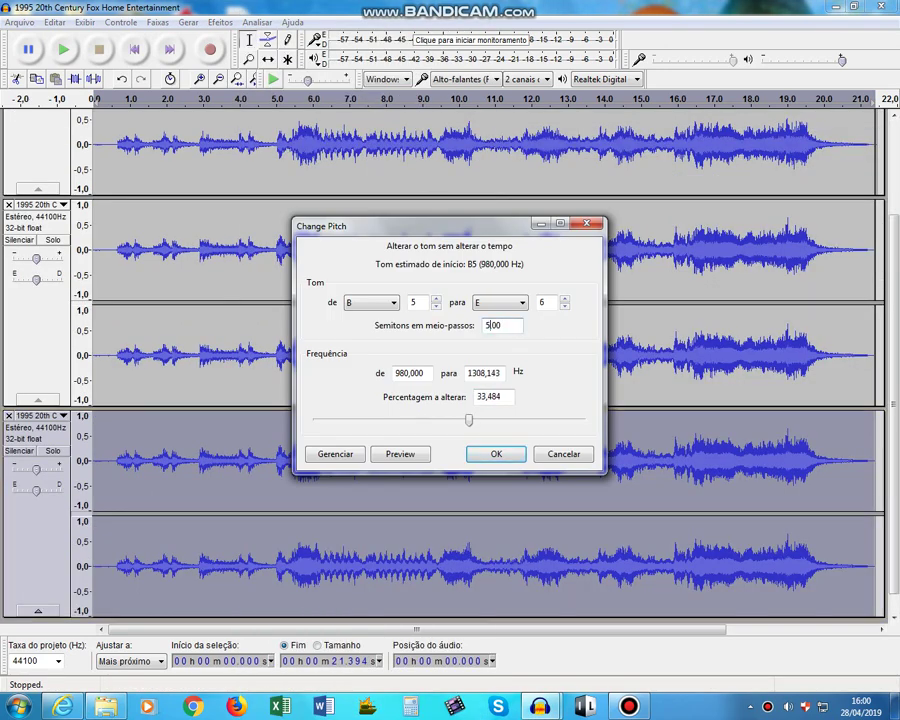
{"action": "key", "text": "Return"}
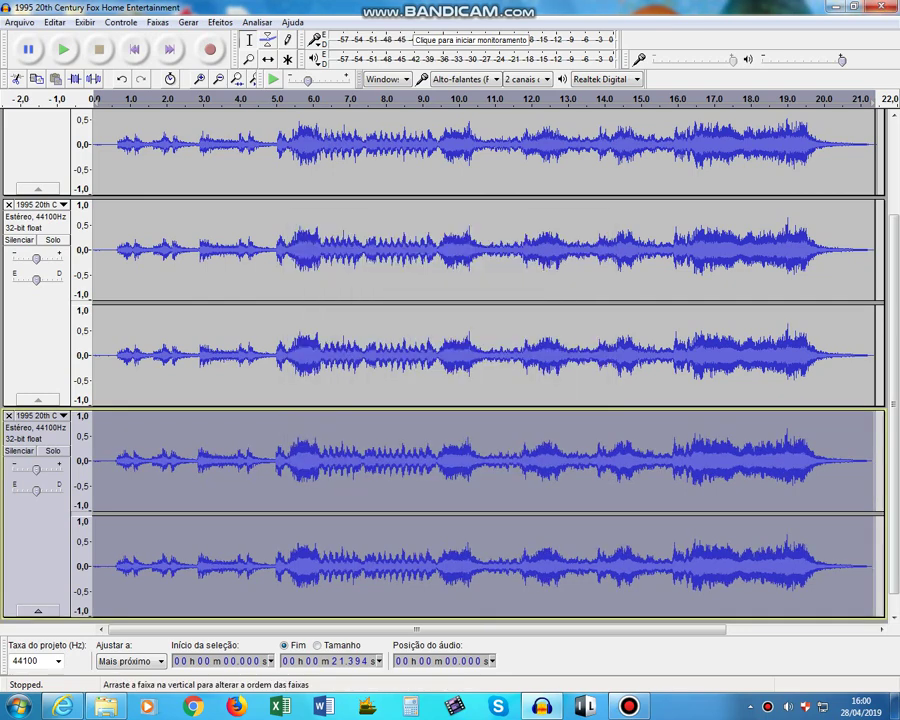
Export the mix as a 16-bit PCM WAV named 1995 20th Century Fox Home Entertainment in ILMV's G-Major 0, leaving the metadata blank.
{"action": "left_click", "coordinate": [19, 22]}
{"action": "left_click", "coordinate": [55, 216]}
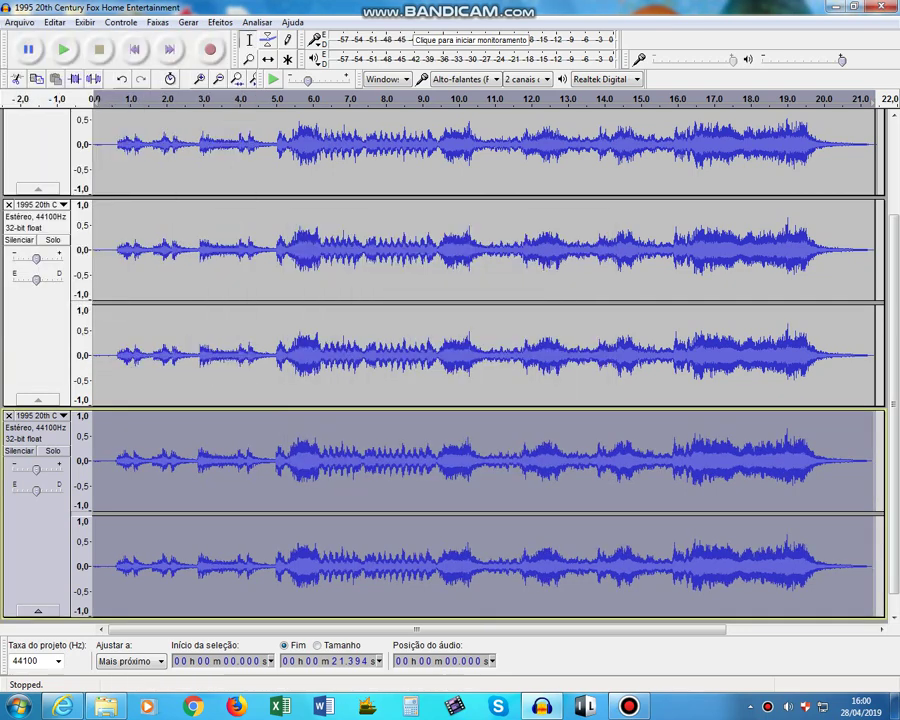
{"action": "key", "text": "Right"}
{"action": "type", "text": "i"}
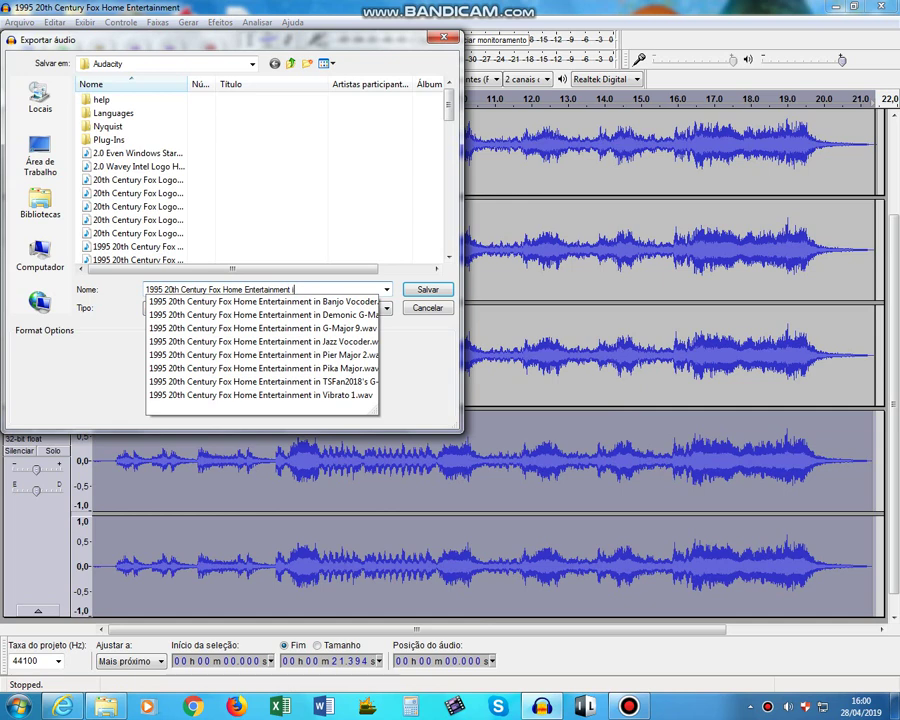
{"action": "type", "text": "n ILMV's G-Major 0"}
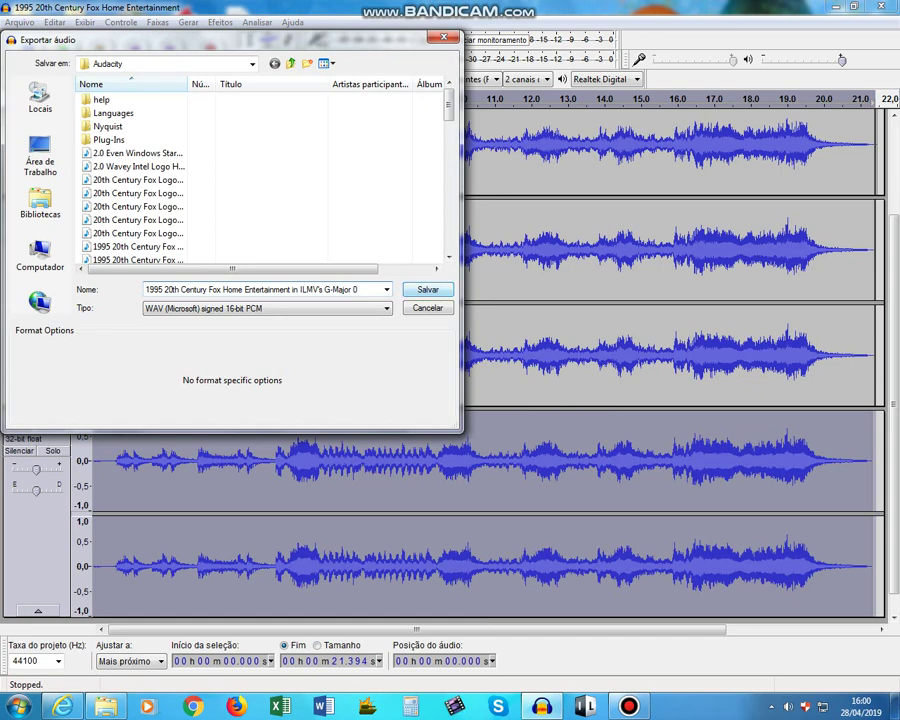
{"action": "key", "text": "Return"}
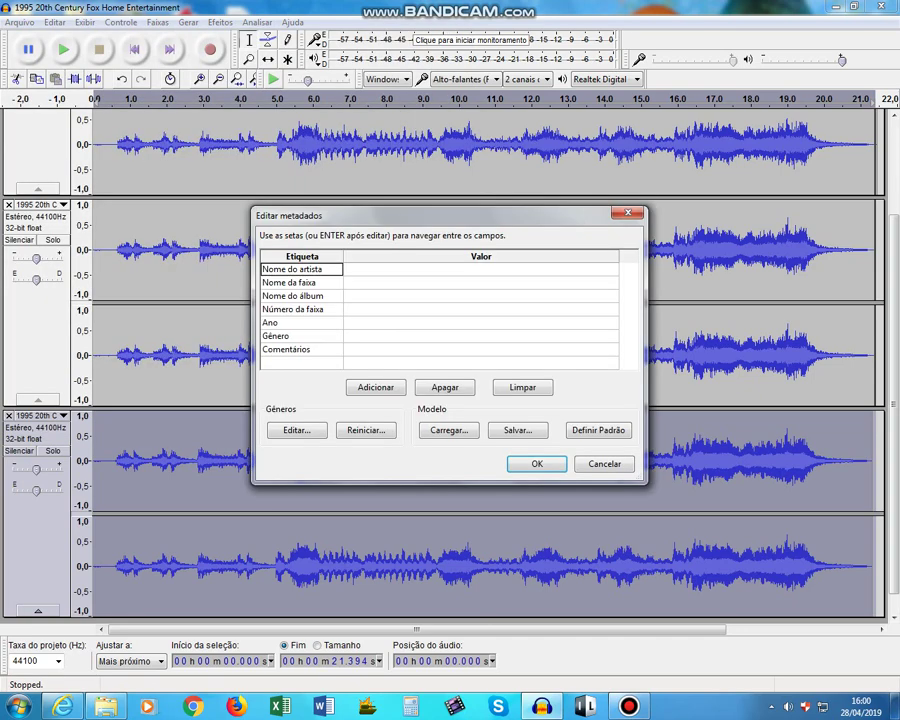
{"action": "key", "text": "Return"}
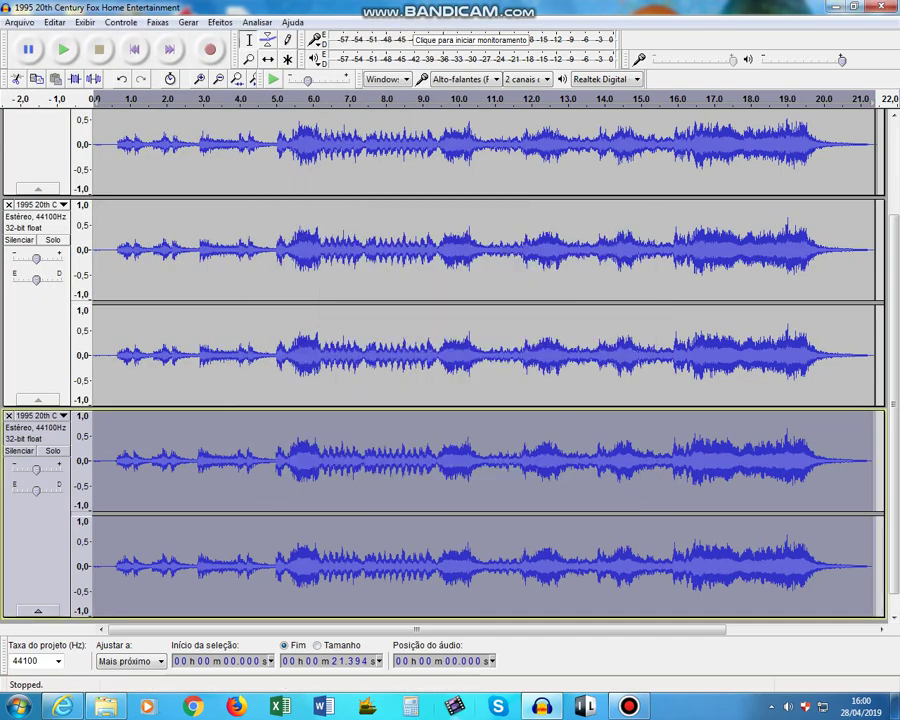
Close Audacity and switch to AVS Video Editor, dismissing its media library tip.
{"action": "key", "text": "alt+F4"}
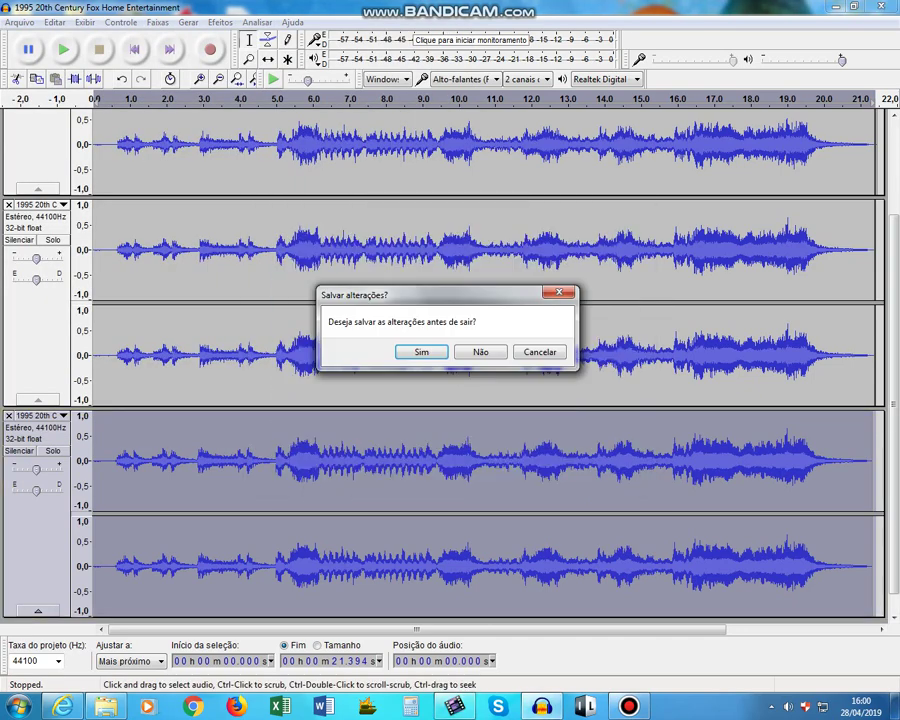
{"action": "key", "text": "Return"}
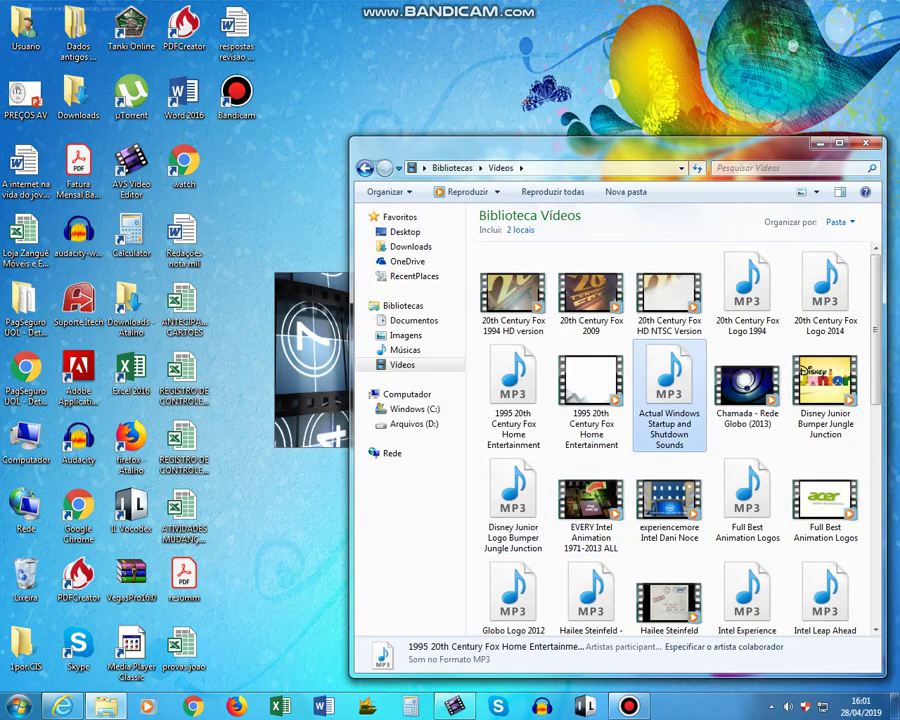
{"action": "left_click", "coordinate": [710, 410]}
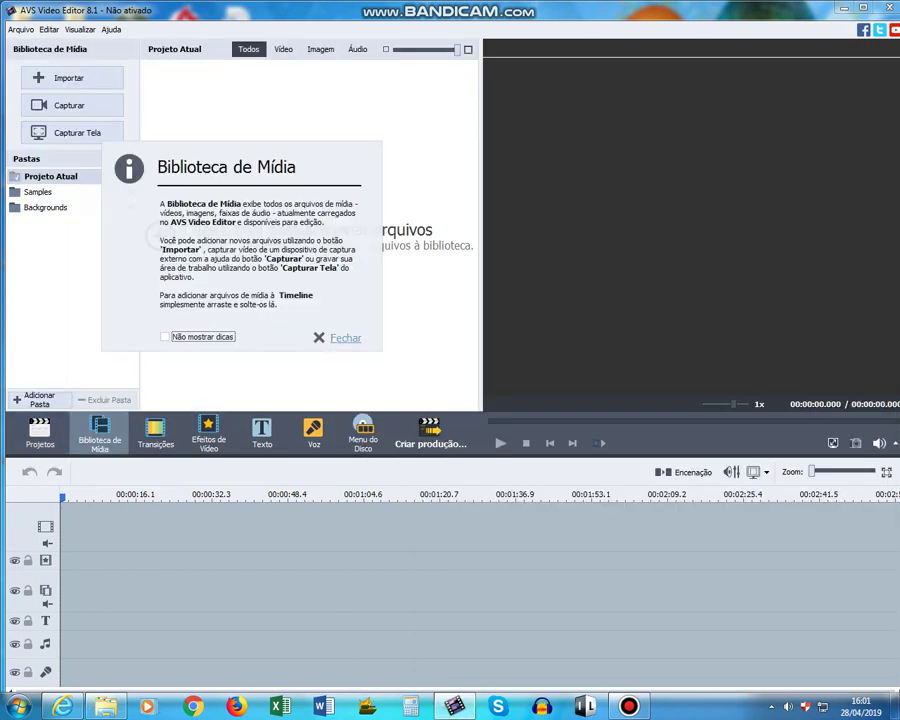
{"action": "left_click", "coordinate": [346, 338]}
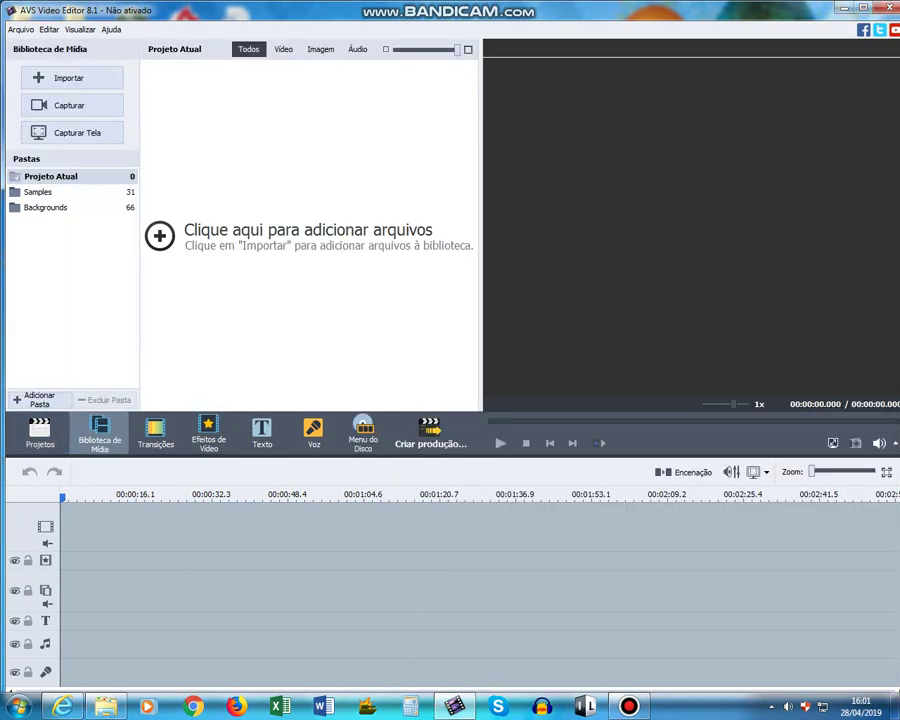
Import the 1995 20th Century Fox Home Entertainment MP4 from the Videos library and place it at the start of the main video track.
{"action": "left_click", "coordinate": [106, 706]}
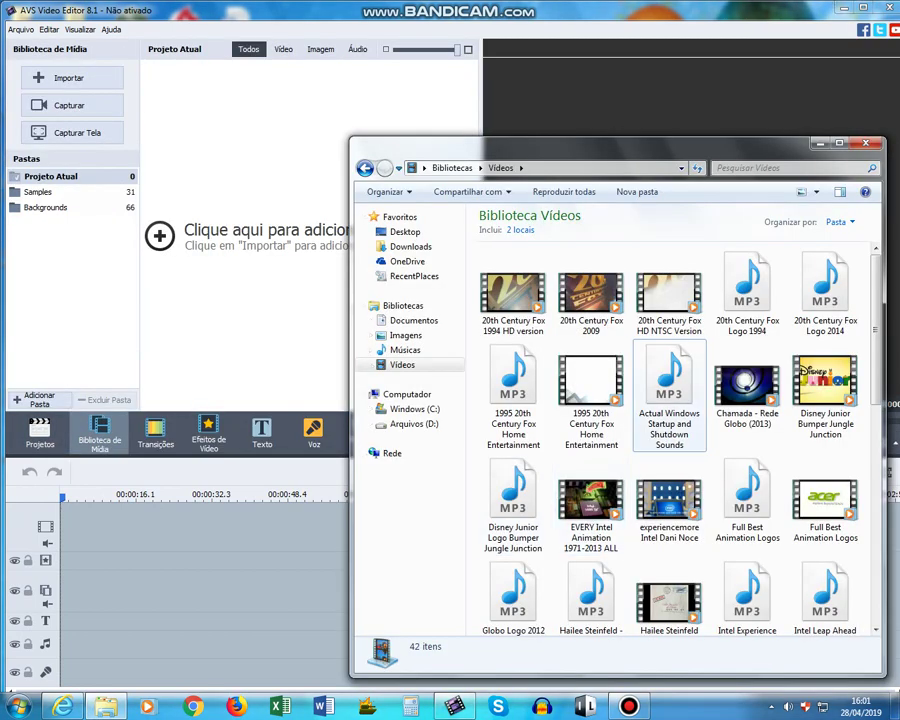
{"action": "left_click", "coordinate": [591, 395]}
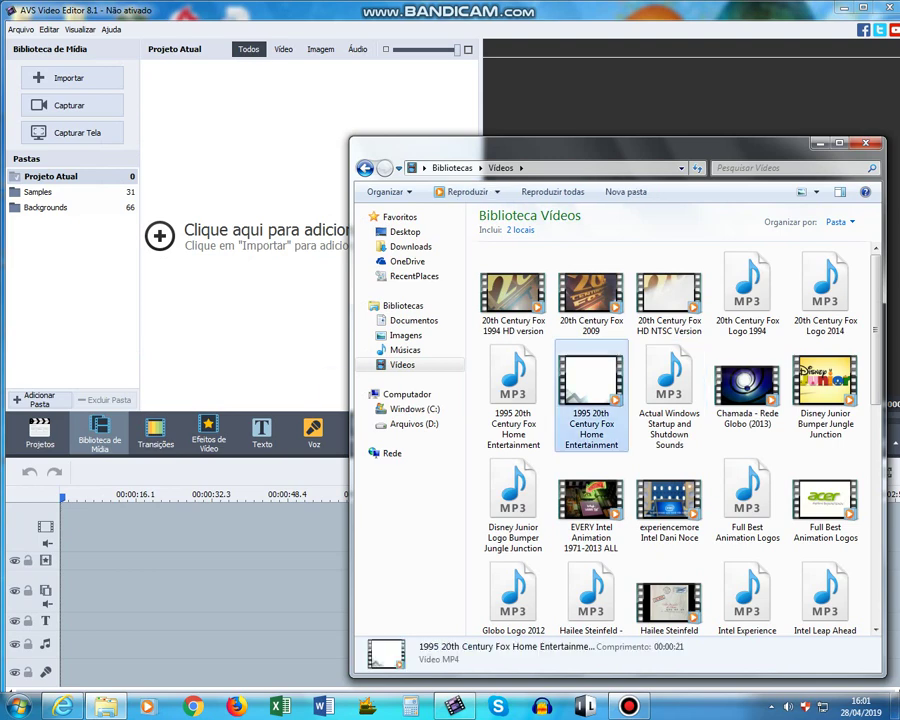
{"action": "left_click_drag", "start_coordinate": [591, 395], "coordinate": [200, 530]}
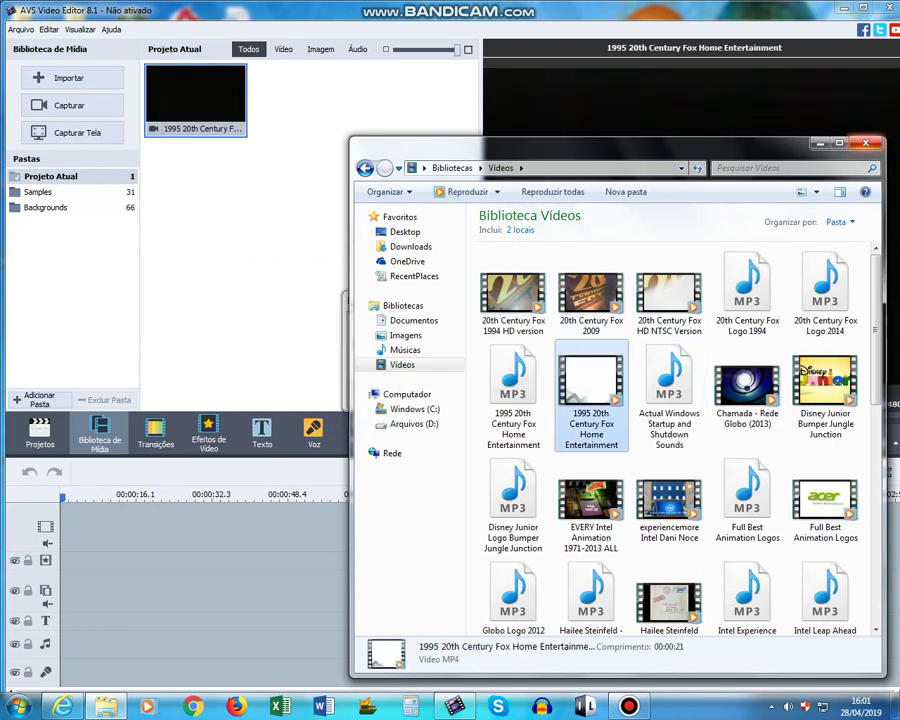
{"action": "key", "text": "Return"}
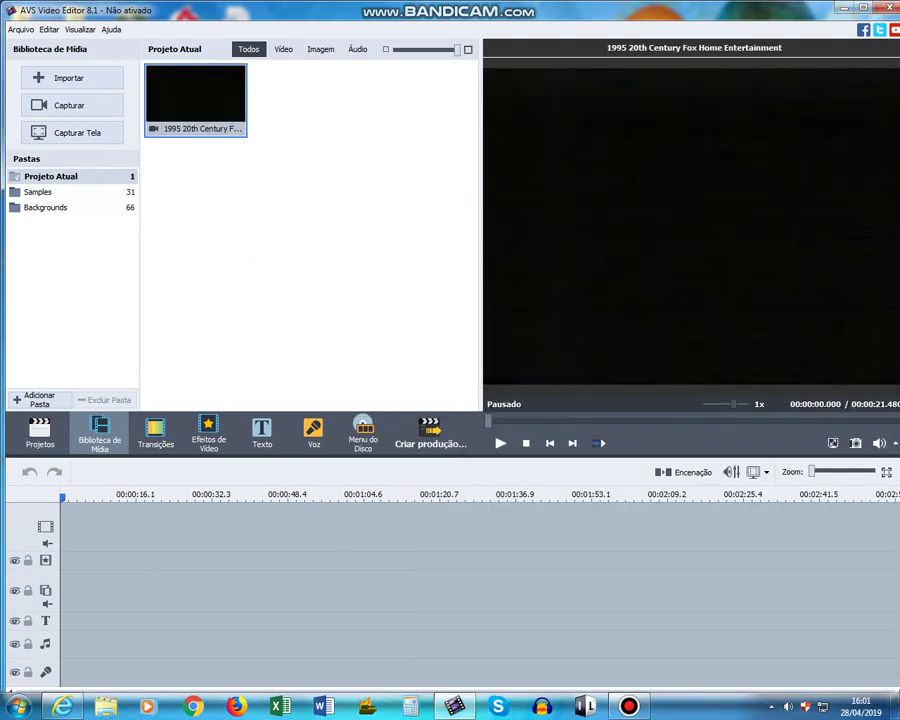
{"action": "mouse_move", "coordinate": [62, 706]}
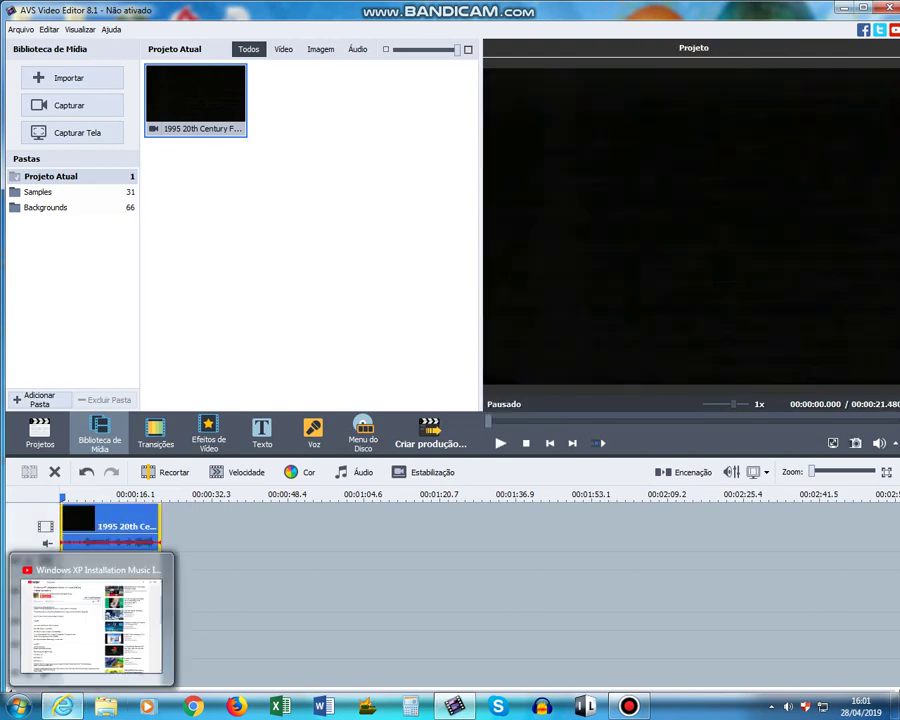
Mute the audio of the video clip on the timeline and open the video effects library.
{"action": "right_click", "coordinate": [82, 518]}
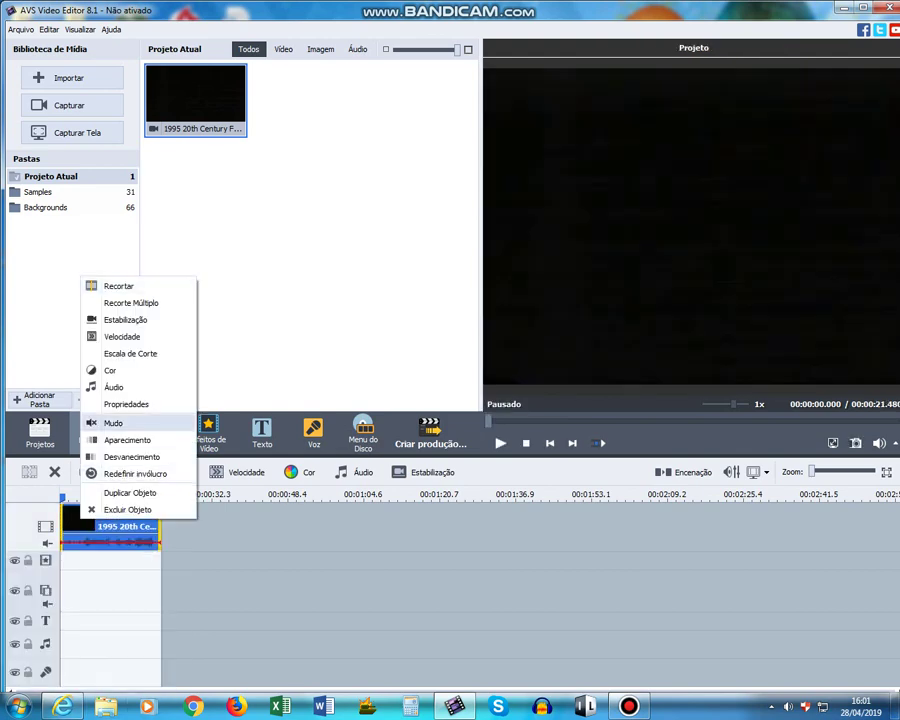
{"action": "left_click", "coordinate": [114, 423]}
{"action": "left_click", "coordinate": [209, 433]}
{"action": "left_click", "coordinate": [343, 336]}
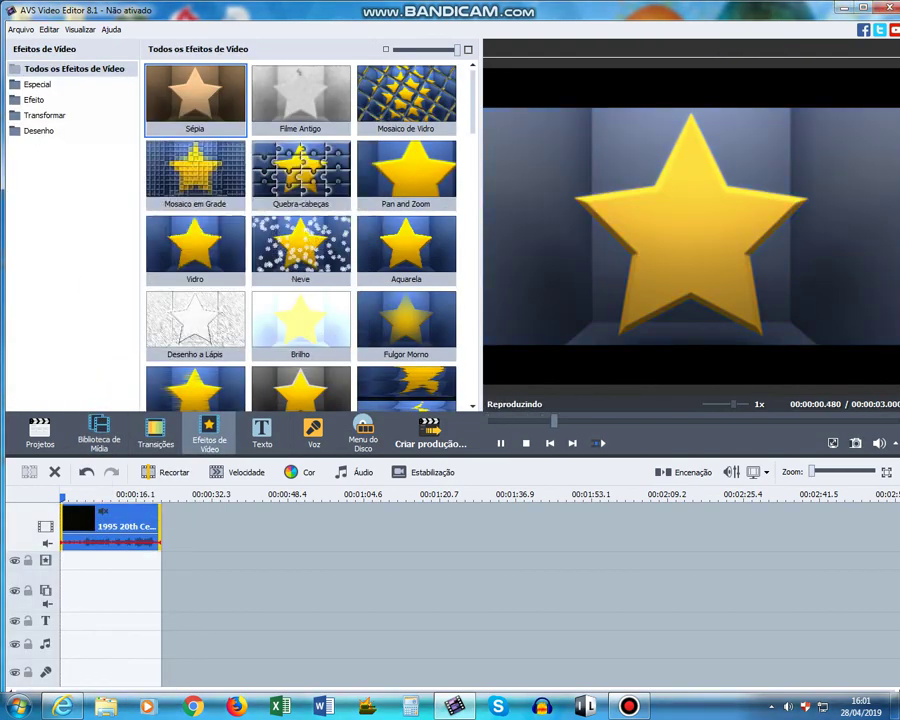
Change the project's aspect ratio to widescreen and accept the notice about proportions.
{"action": "left_click", "coordinate": [49, 30]}
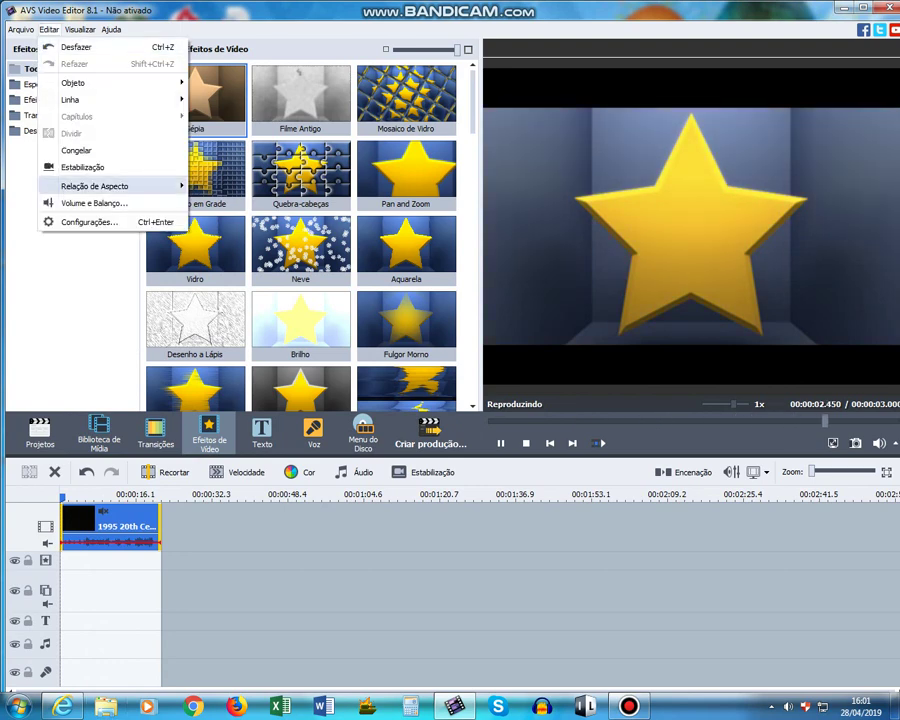
{"action": "mouse_move", "coordinate": [96, 185]}
{"action": "left_click", "coordinate": [223, 202]}
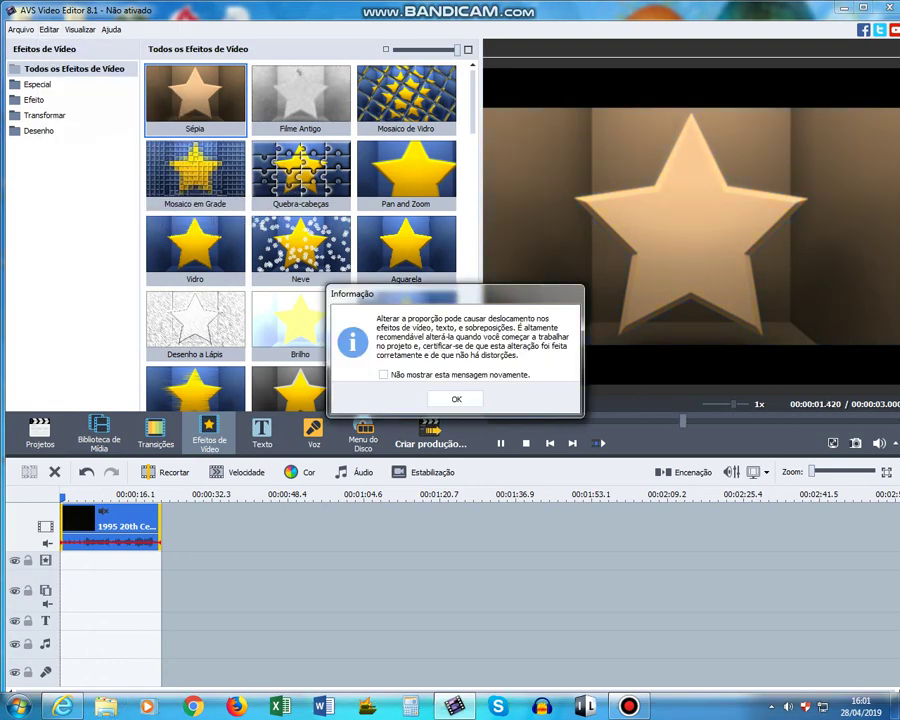
{"action": "left_click", "coordinate": [456, 398]}
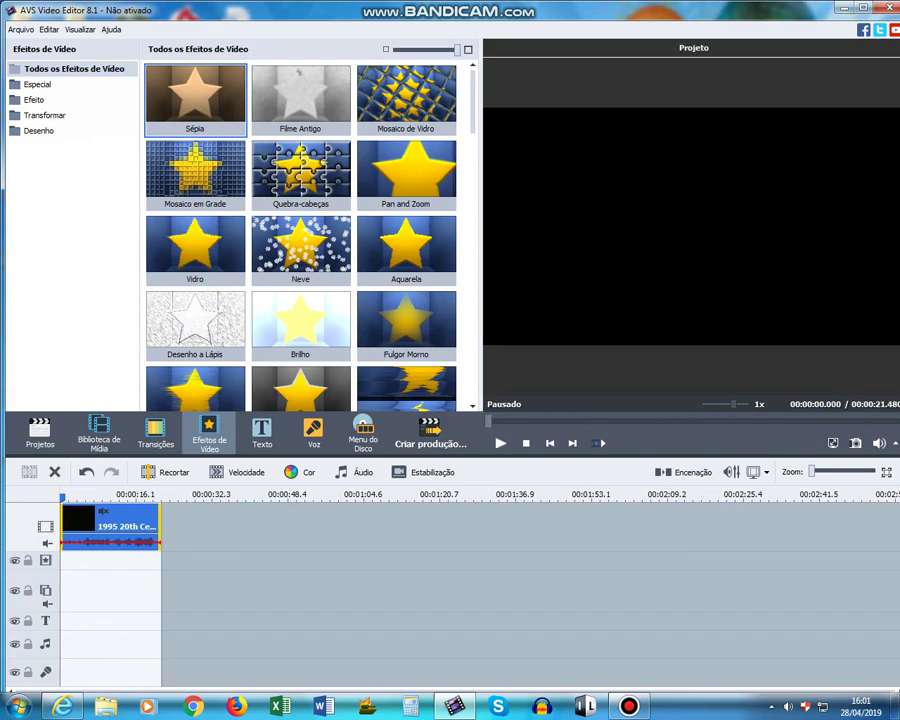
Consult the effect list in the YouTube description, then add the Troca de Cores effect and shorten it to the clip's length.
{"action": "left_click", "coordinate": [62, 706]}
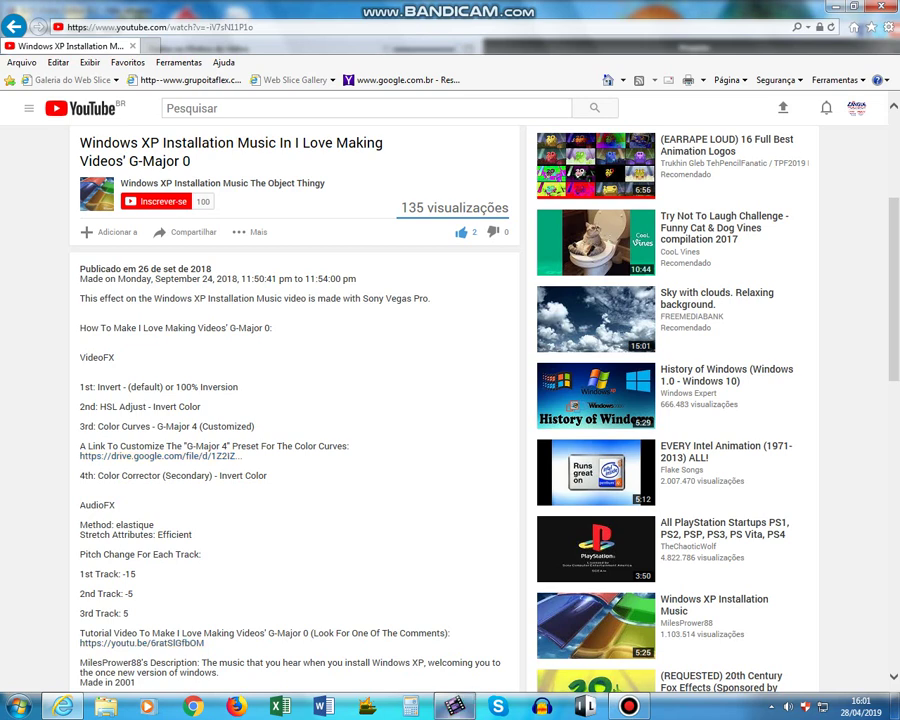
{"action": "key", "text": "alt+Tab"}
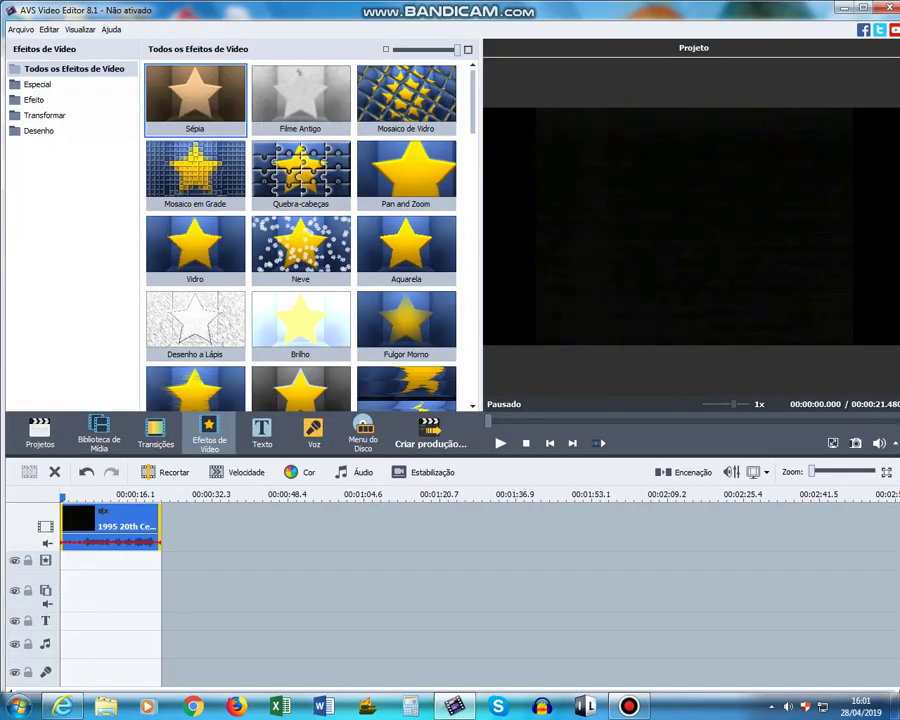
{"action": "scroll", "coordinate": [300, 235], "scroll_direction": "down", "scroll_amount": 5}
{"action": "left_click_drag", "start_coordinate": [300, 255], "coordinate": [130, 595]}
{"action": "left_click", "coordinate": [240, 562]}
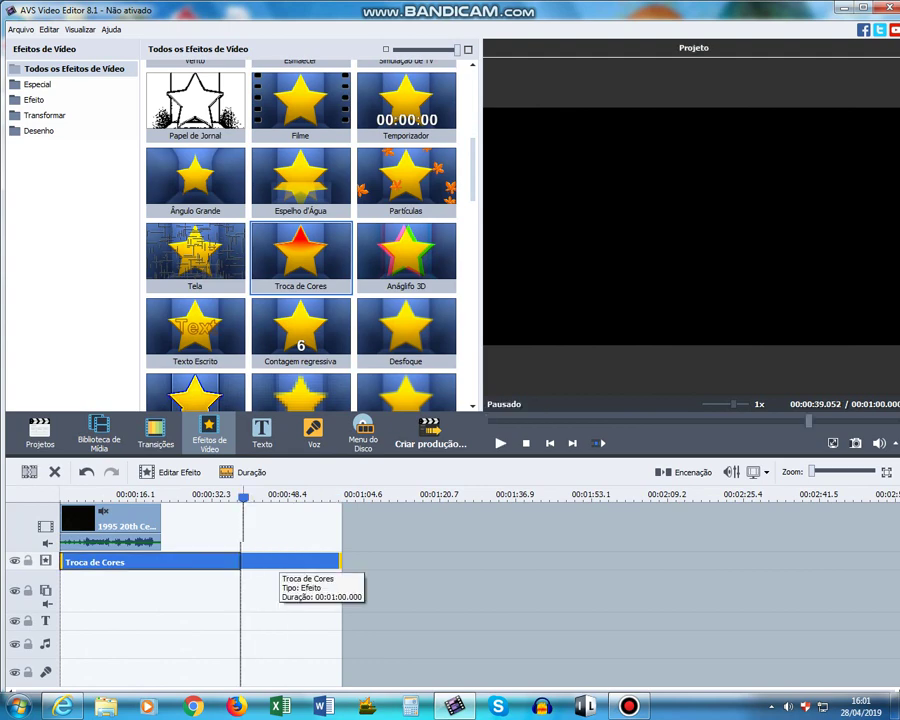
{"action": "left_click_drag", "start_coordinate": [241, 562], "coordinate": [161, 562]}
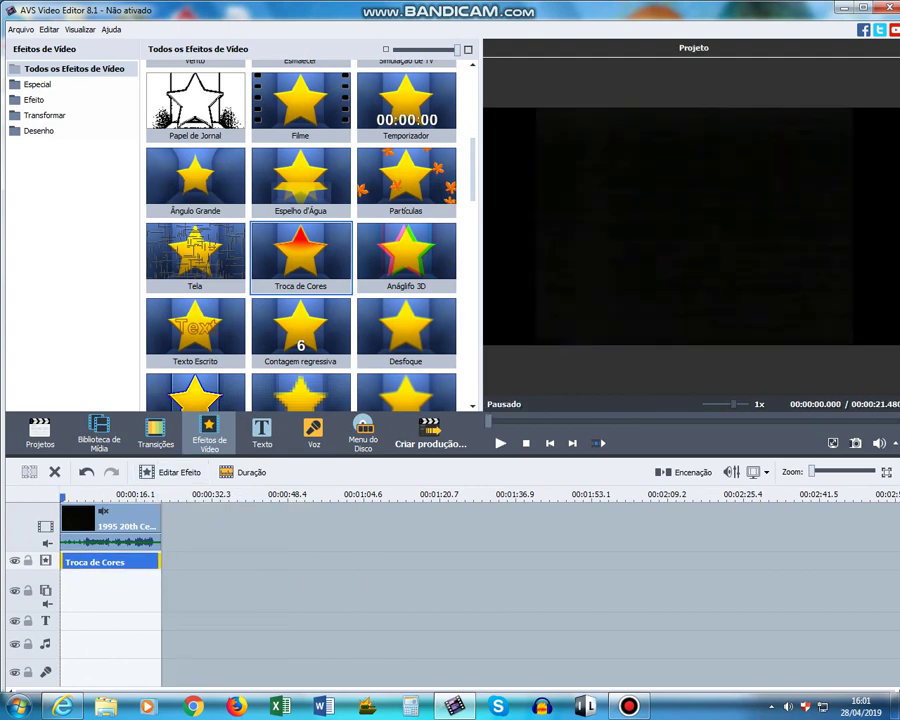
Replace the Troca de Cores effect on the timeline with the Inverter effect and add a second video effects line.
{"action": "scroll", "coordinate": [405, 300], "scroll_direction": "down", "scroll_amount": 4}
{"action": "left_click_drag", "start_coordinate": [405, 340], "coordinate": [110, 562]}
{"action": "right_click", "coordinate": [62, 563]}
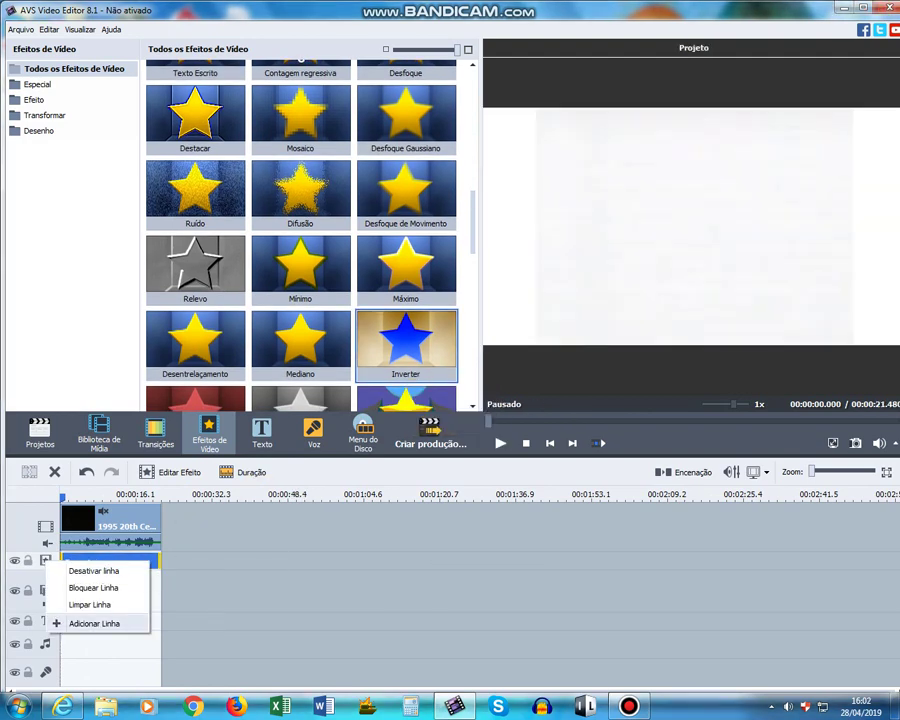
{"action": "left_click", "coordinate": [95, 623]}
Place a Troca de Cores effect on the second effects line, with Cor 1 sampled as black from the video and Cor 2 dark blue.
{"action": "scroll", "coordinate": [300, 230], "scroll_direction": "up", "scroll_amount": 4}
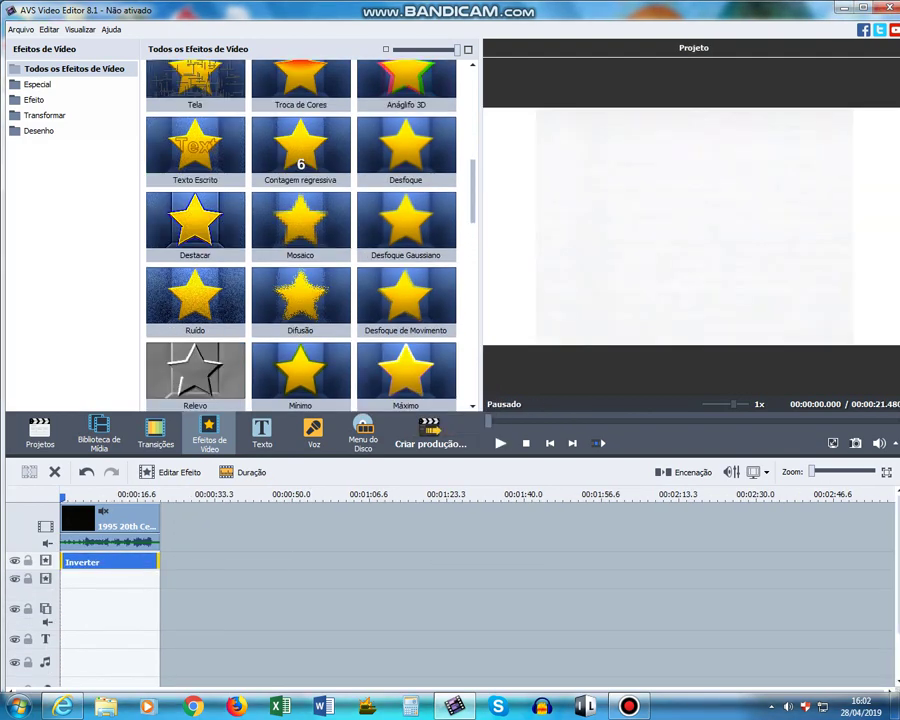
{"action": "left_click_drag", "start_coordinate": [300, 255], "coordinate": [128, 618]}
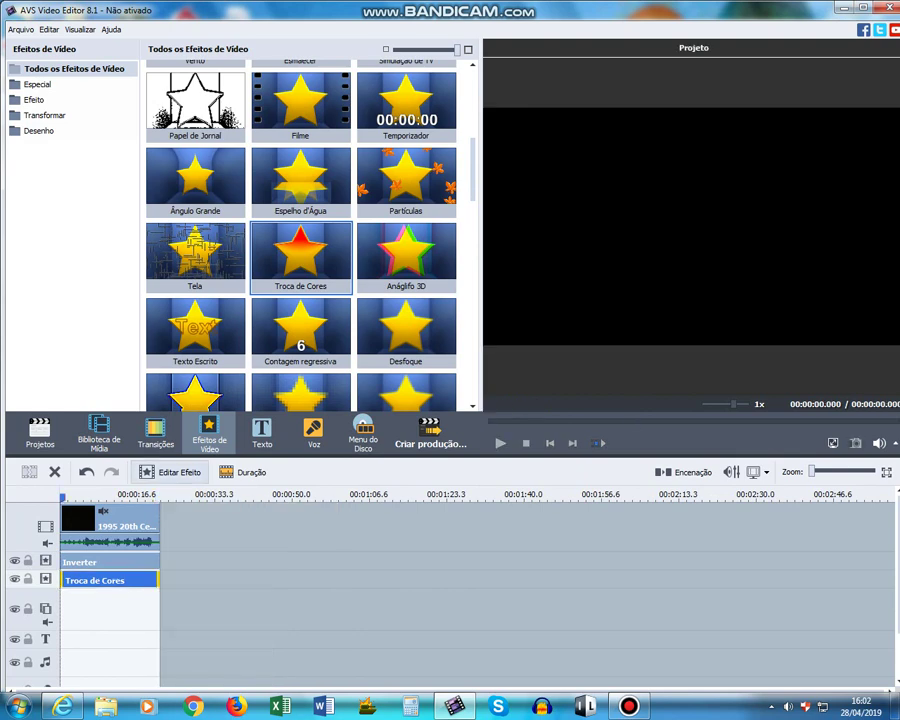
{"action": "left_click", "coordinate": [171, 472]}
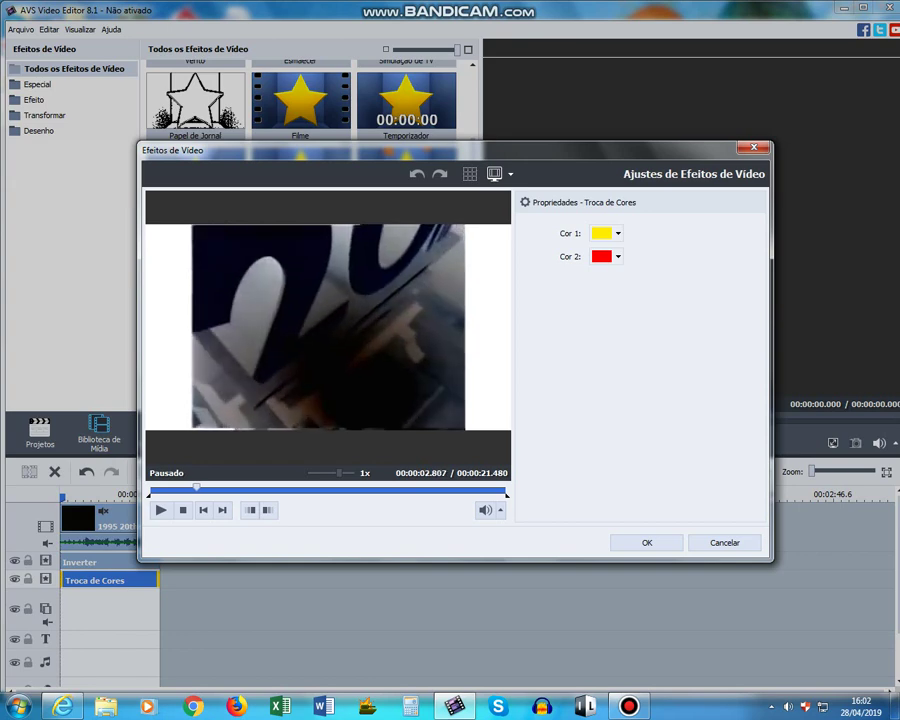
{"action": "left_click", "coordinate": [618, 234]}
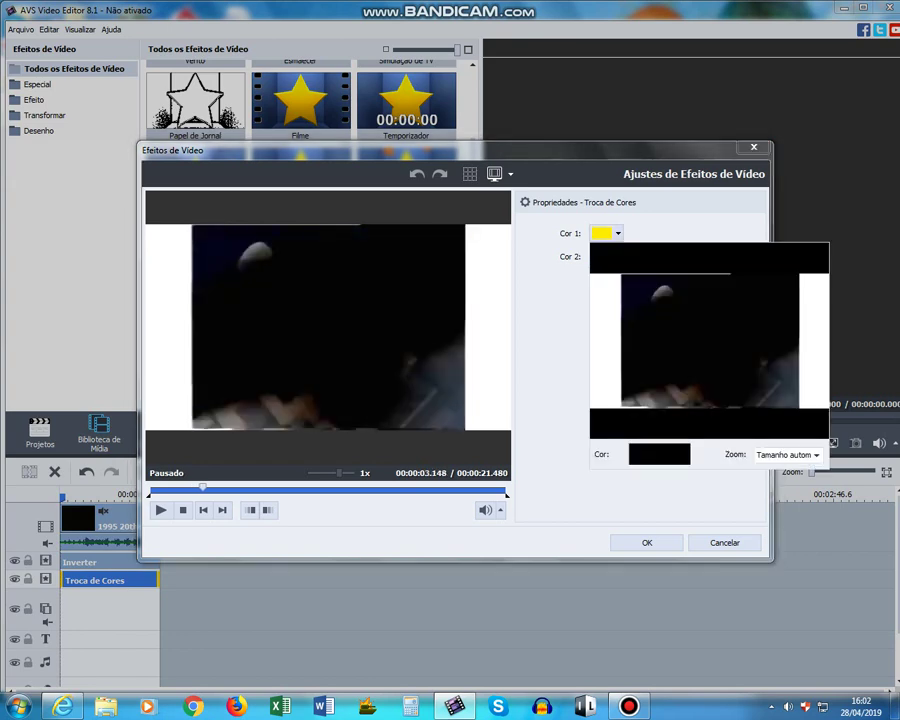
{"action": "left_click", "coordinate": [712, 342]}
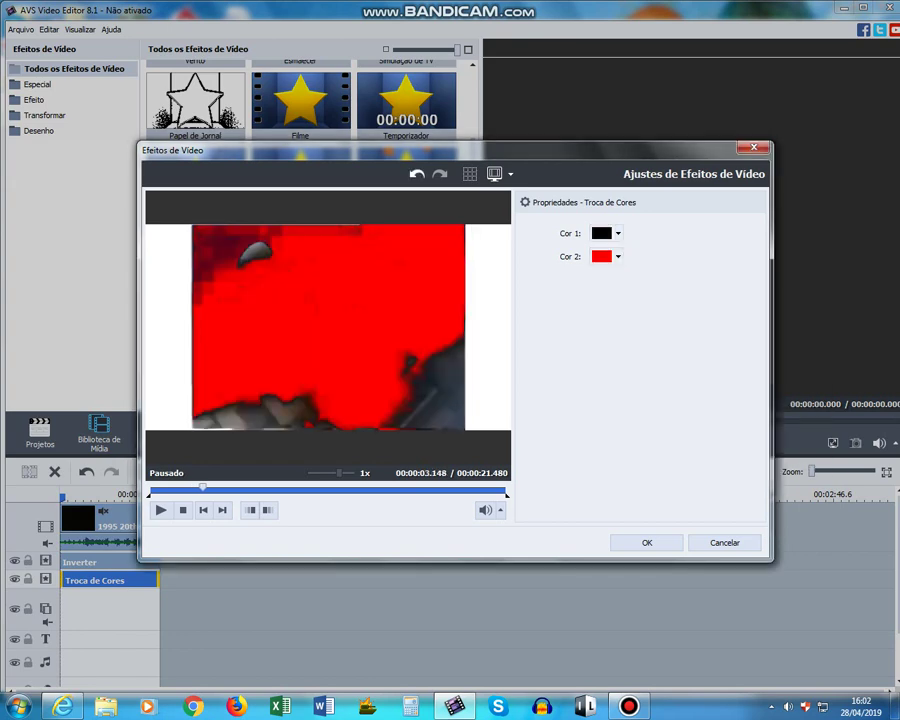
{"action": "left_click", "coordinate": [618, 257]}
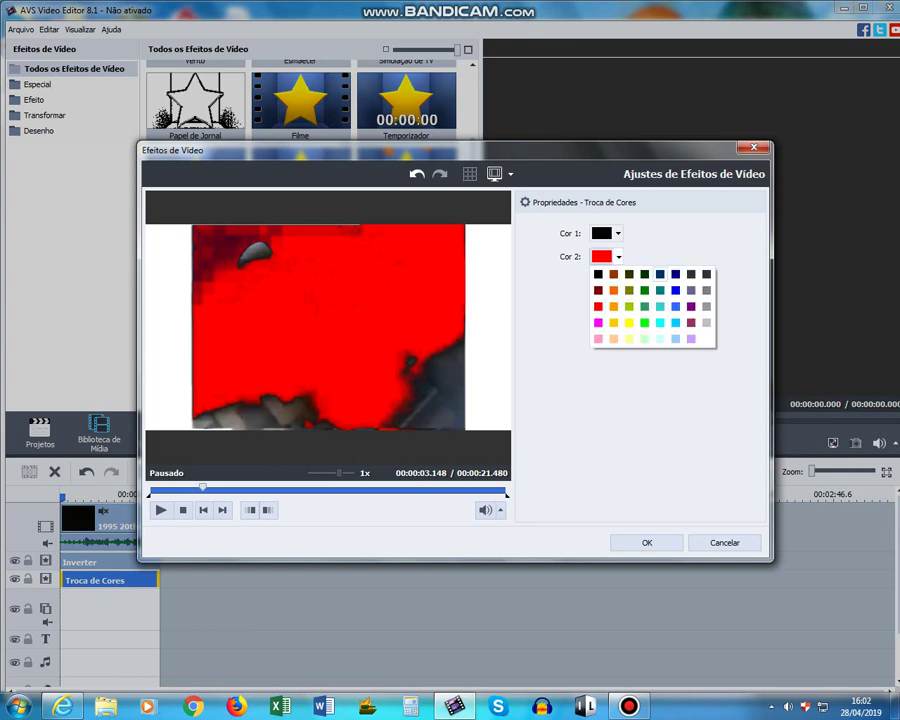
{"action": "left_click", "coordinate": [660, 274]}
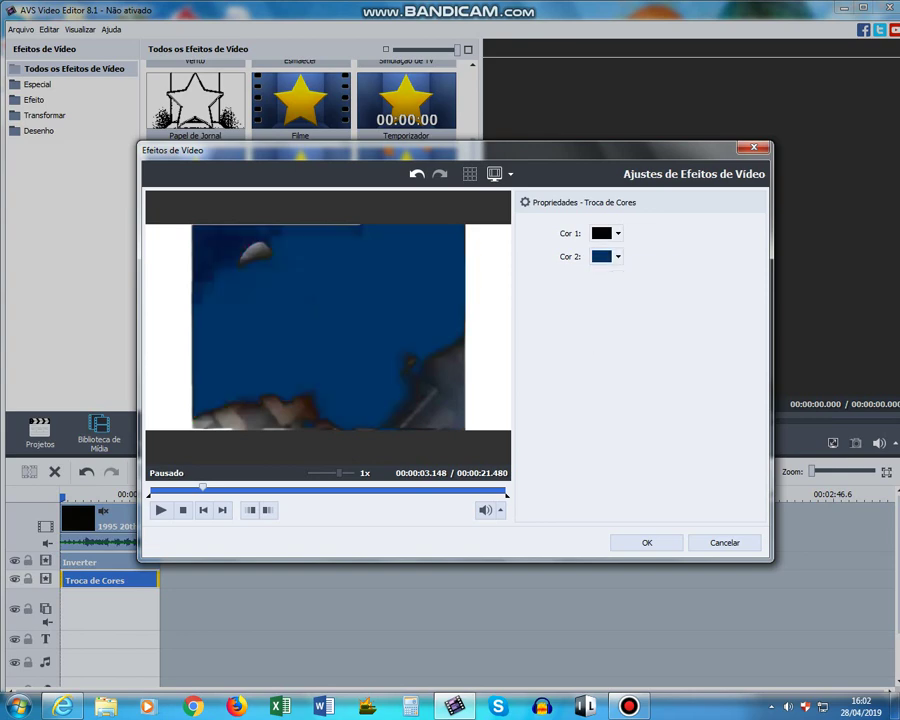
{"action": "left_click", "coordinate": [647, 543]}
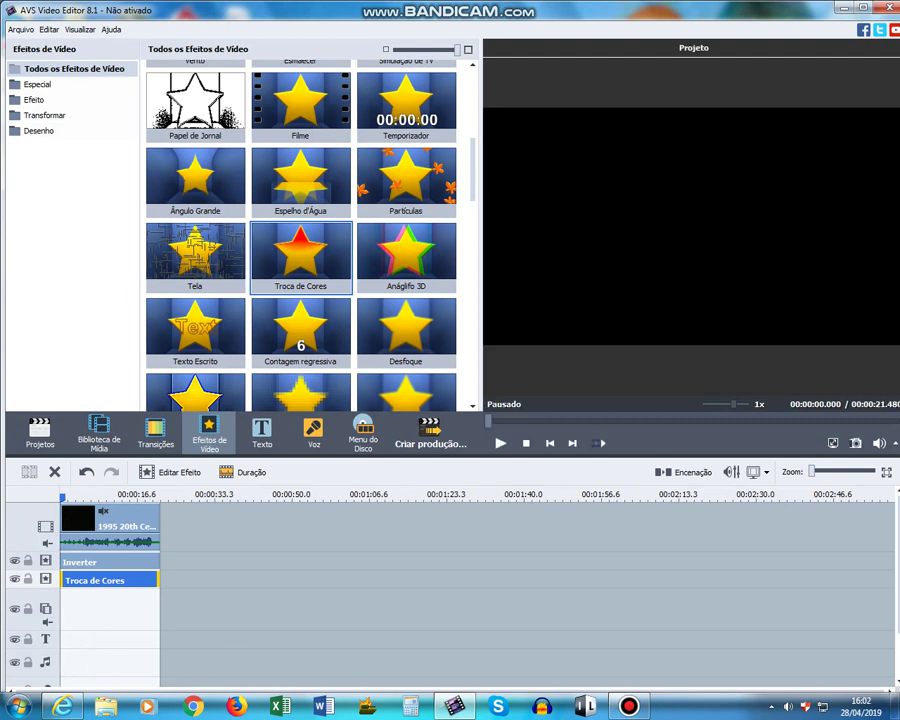
Add a third effects line and place a copy of the Troca de Cores effect on it, aligned under the video clip.
{"action": "right_click", "coordinate": [47, 580]}
{"action": "left_click", "coordinate": [98, 551]}
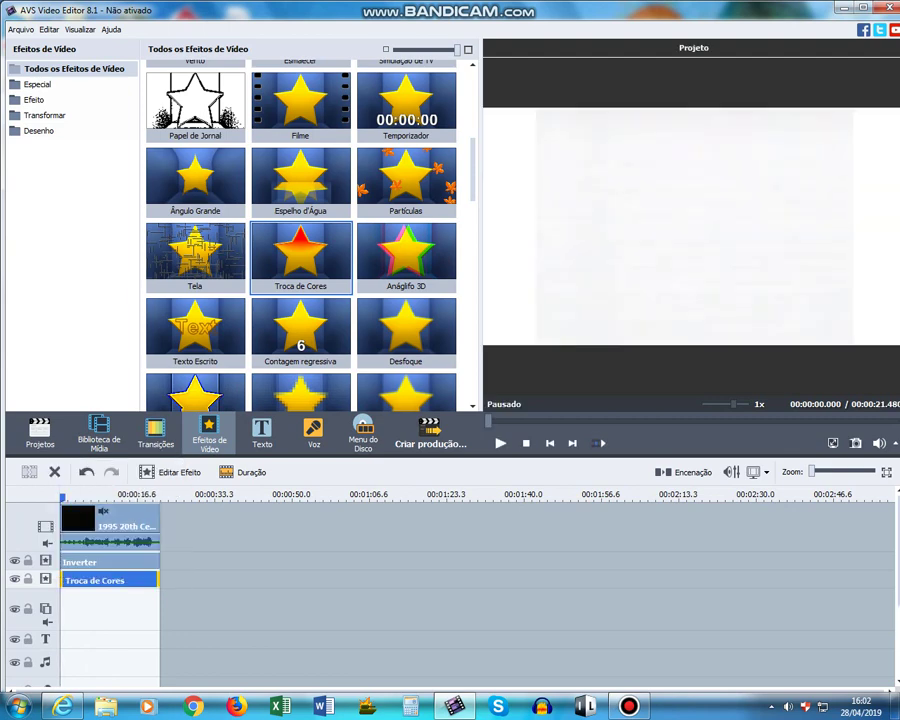
{"action": "right_click", "coordinate": [110, 580]}
{"action": "left_click", "coordinate": [160, 663]}
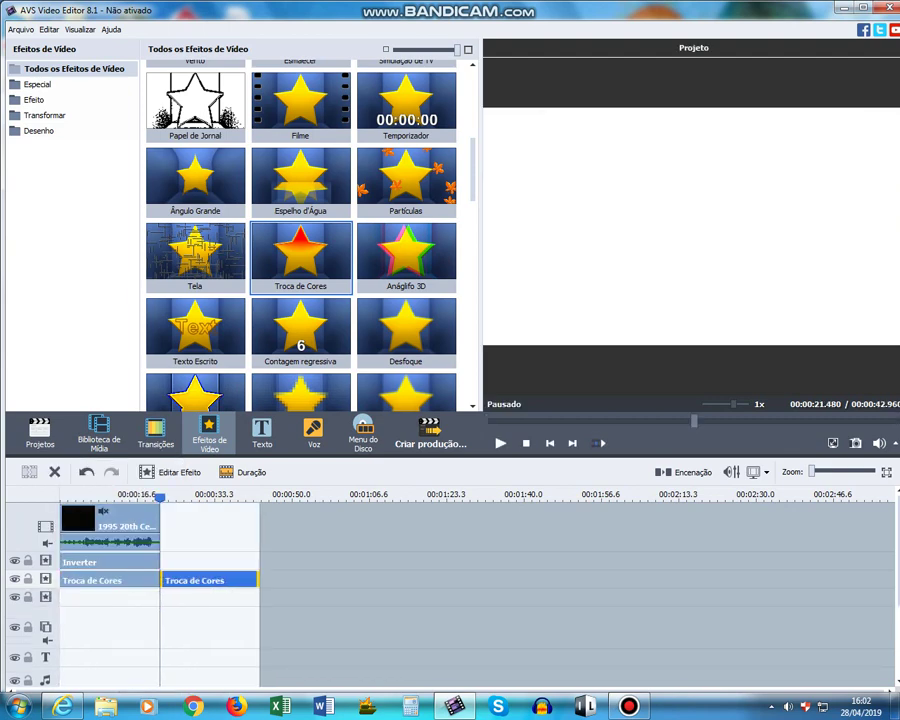
{"action": "left_click_drag", "start_coordinate": [208, 580], "coordinate": [110, 598]}
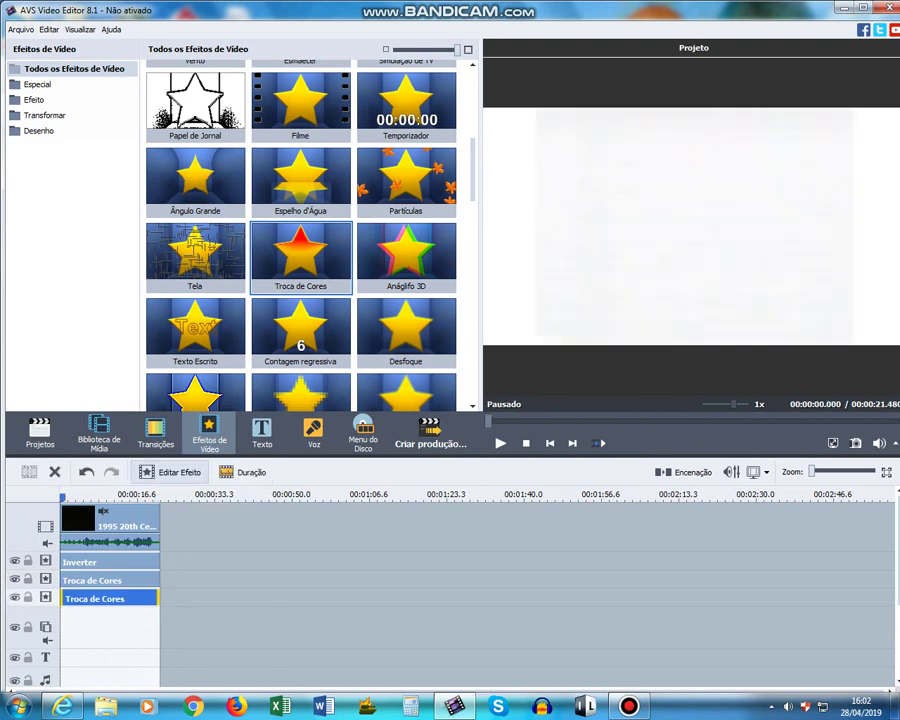
Set the copied Troca de Cores effect to swap white as Cor 1 for black as Cor 2.
{"action": "left_click", "coordinate": [171, 472]}
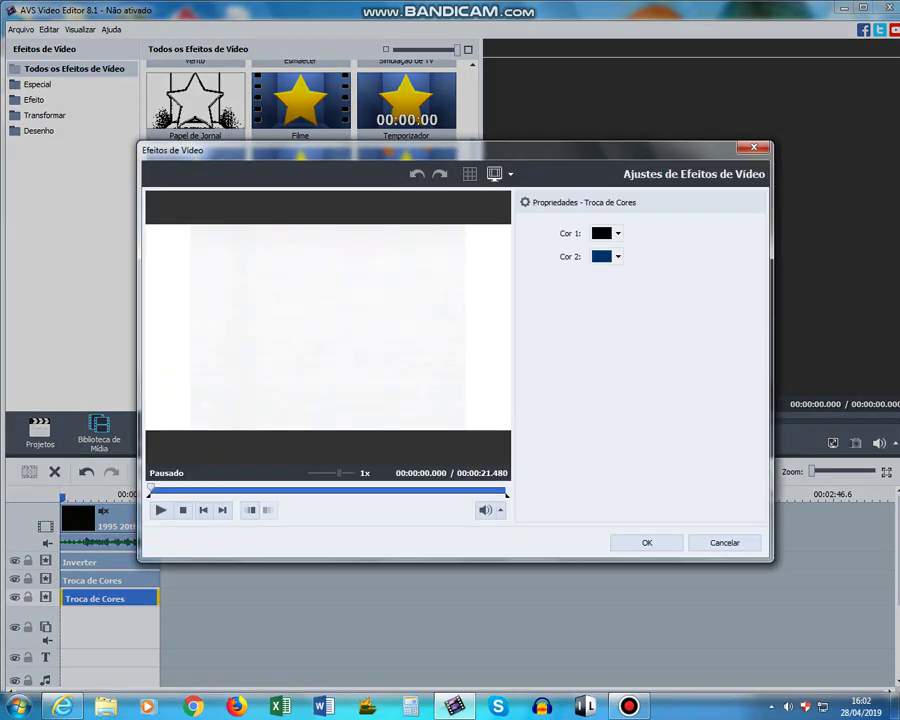
{"action": "left_click", "coordinate": [245, 490]}
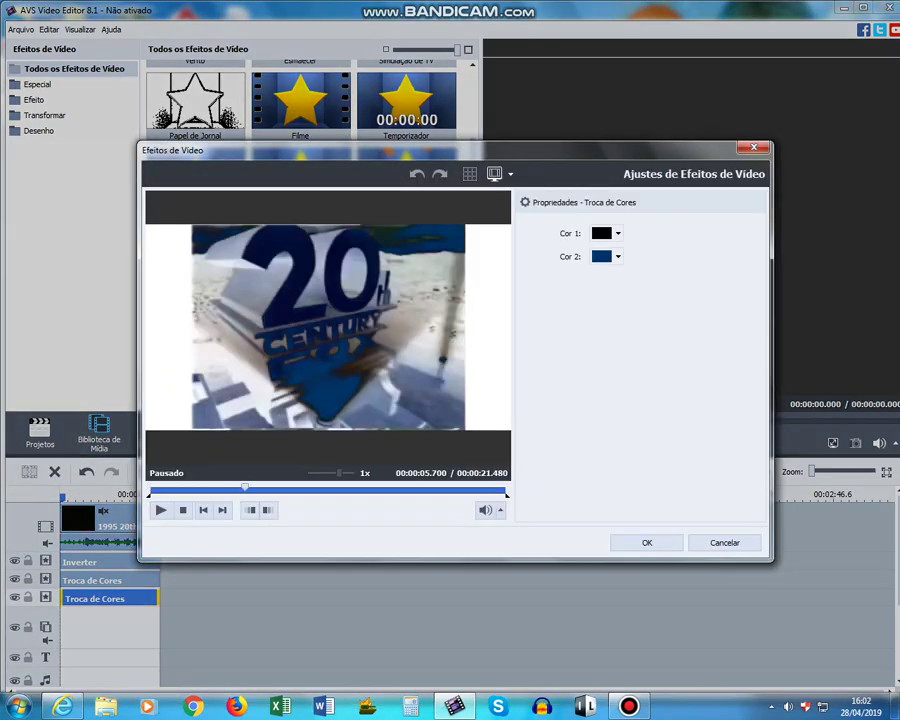
{"action": "left_click", "coordinate": [618, 234]}
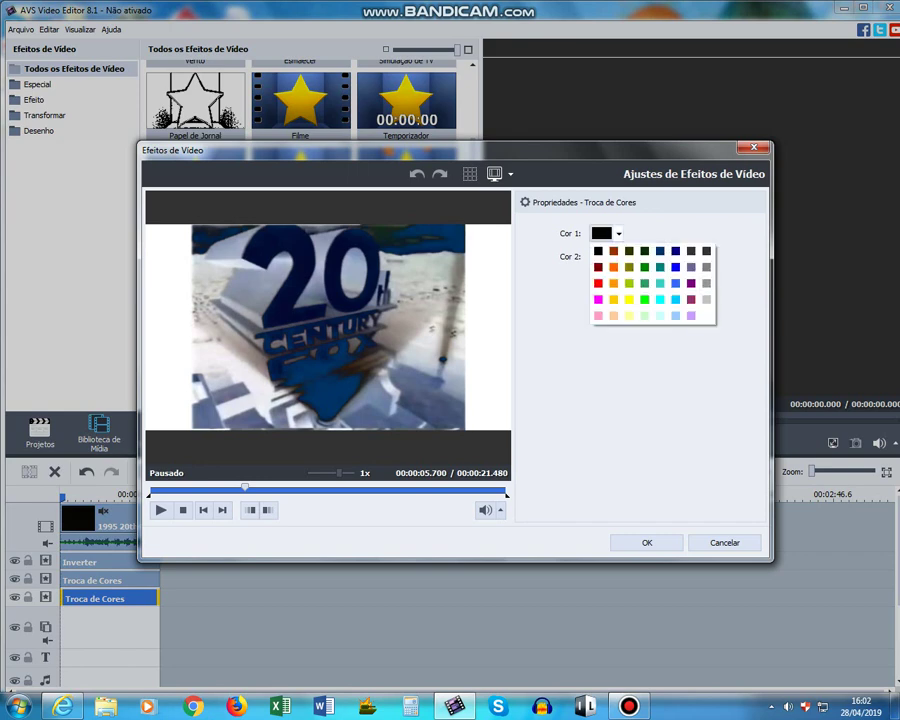
{"action": "left_click", "coordinate": [706, 316]}
{"action": "left_click", "coordinate": [619, 257]}
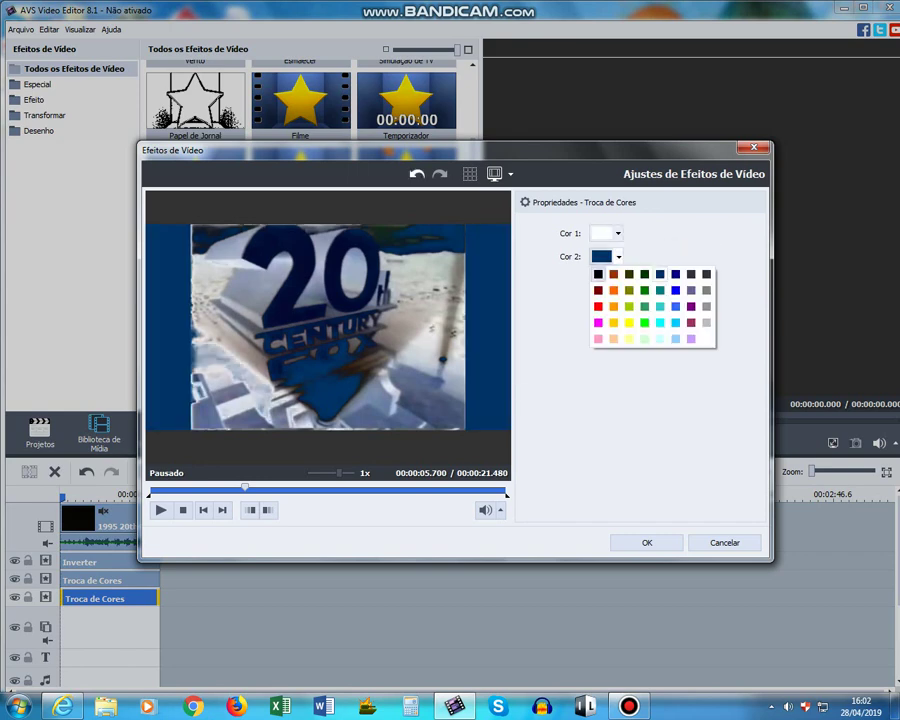
{"action": "left_click", "coordinate": [599, 274]}
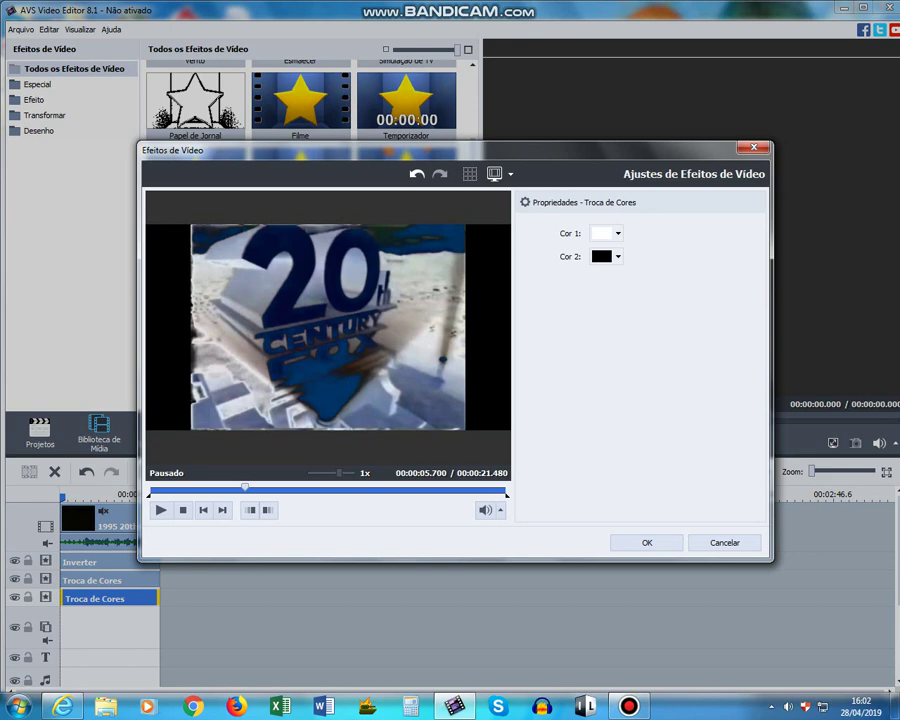
{"action": "left_click_drag", "start_coordinate": [245, 487], "coordinate": [195, 487]}
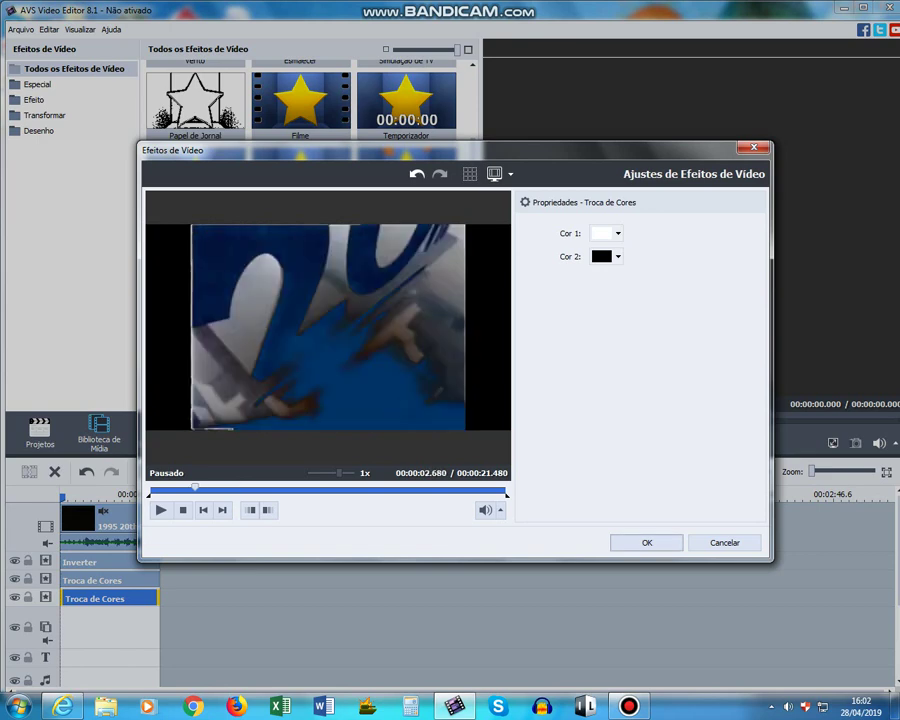
{"action": "left_click", "coordinate": [647, 543]}
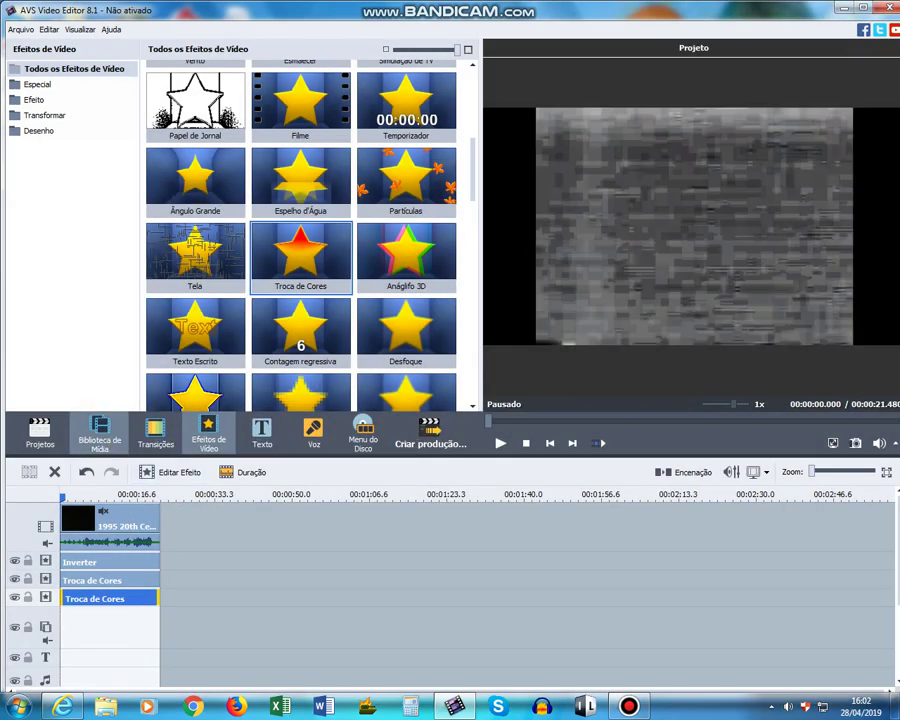
Import the audio file 1995 20th Century Fox Home Entertainment in ILMV's G-Major 0 from the Audacity folder into the media library.
{"action": "left_click", "coordinate": [100, 432]}
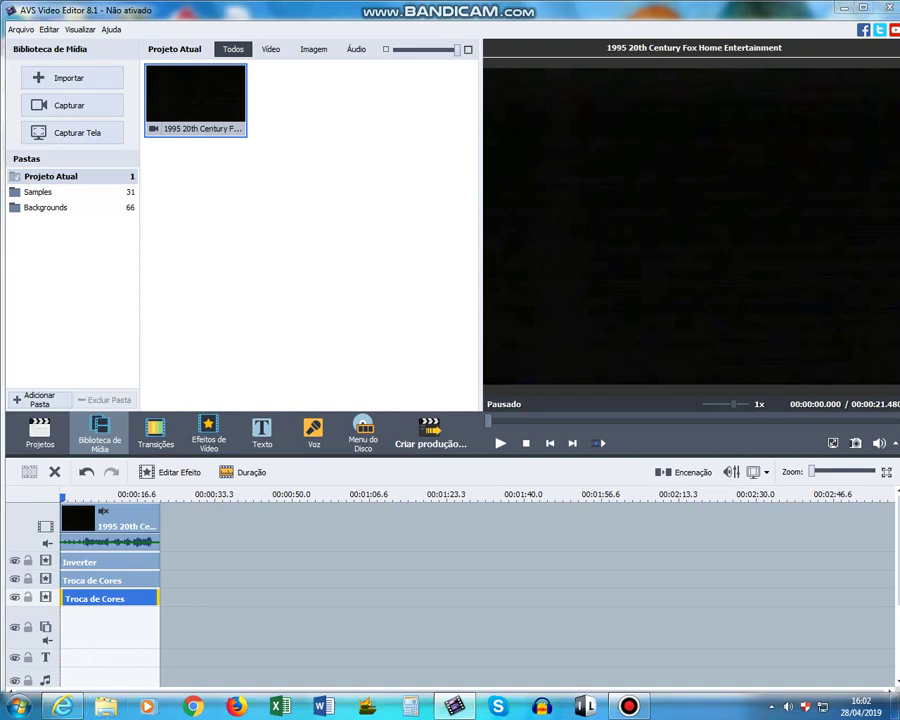
{"action": "left_click", "coordinate": [107, 706]}
{"action": "double_click", "coordinate": [708, 299]}
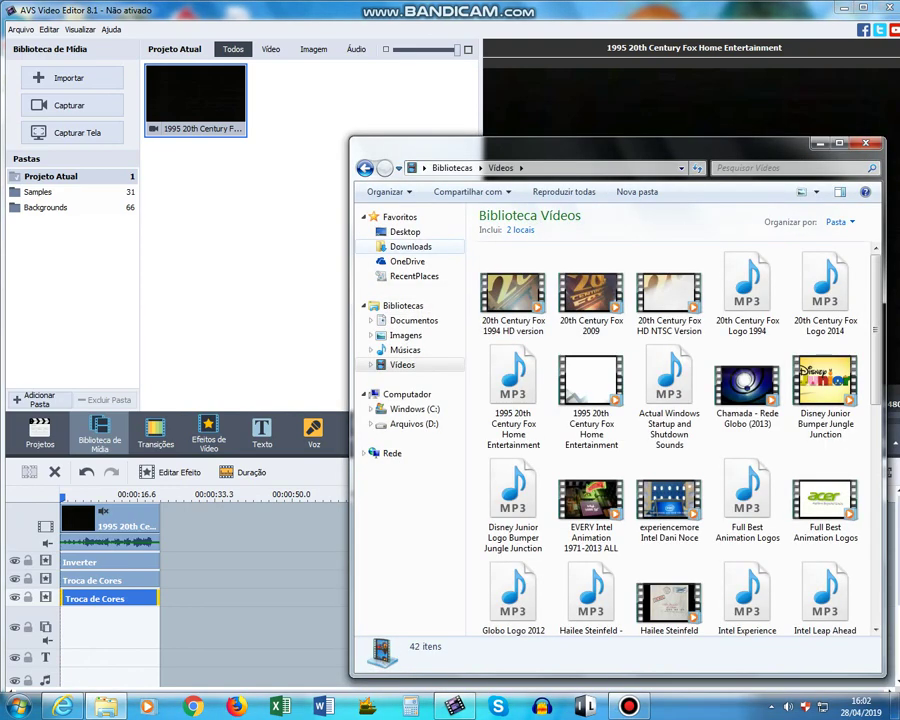
{"action": "left_click", "coordinate": [410, 246]}
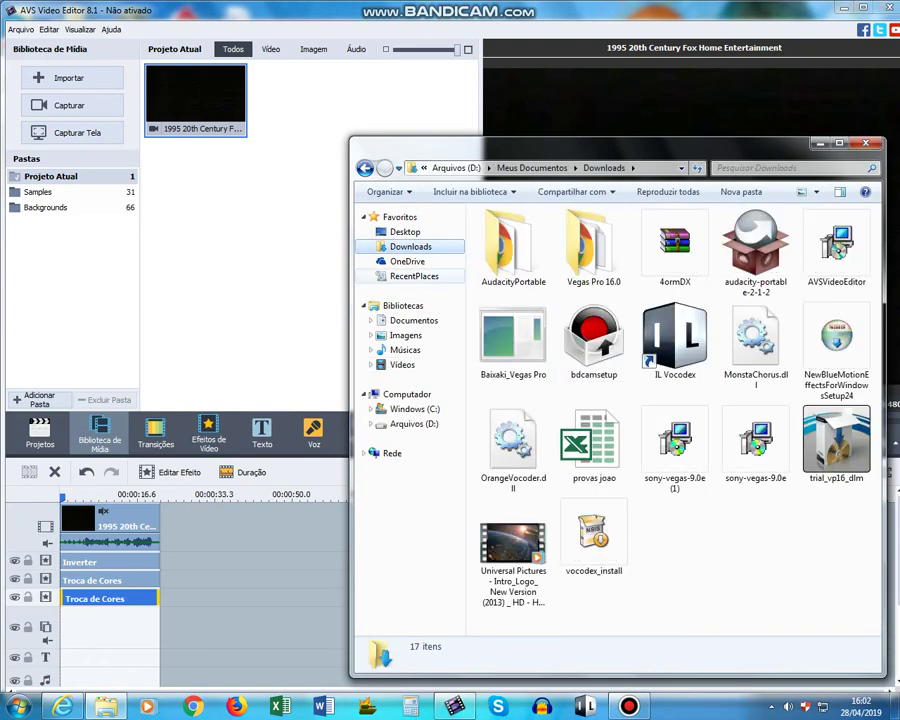
{"action": "left_click", "coordinate": [414, 276]}
{"action": "double_click", "coordinate": [510, 262]}
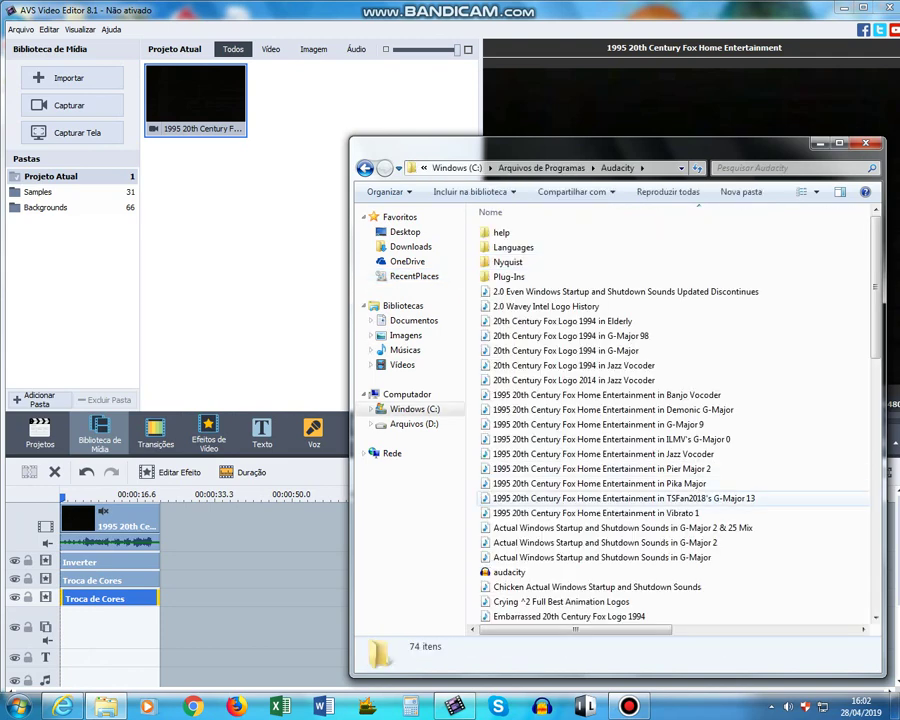
{"action": "left_click_drag", "start_coordinate": [560, 439], "coordinate": [250, 270]}
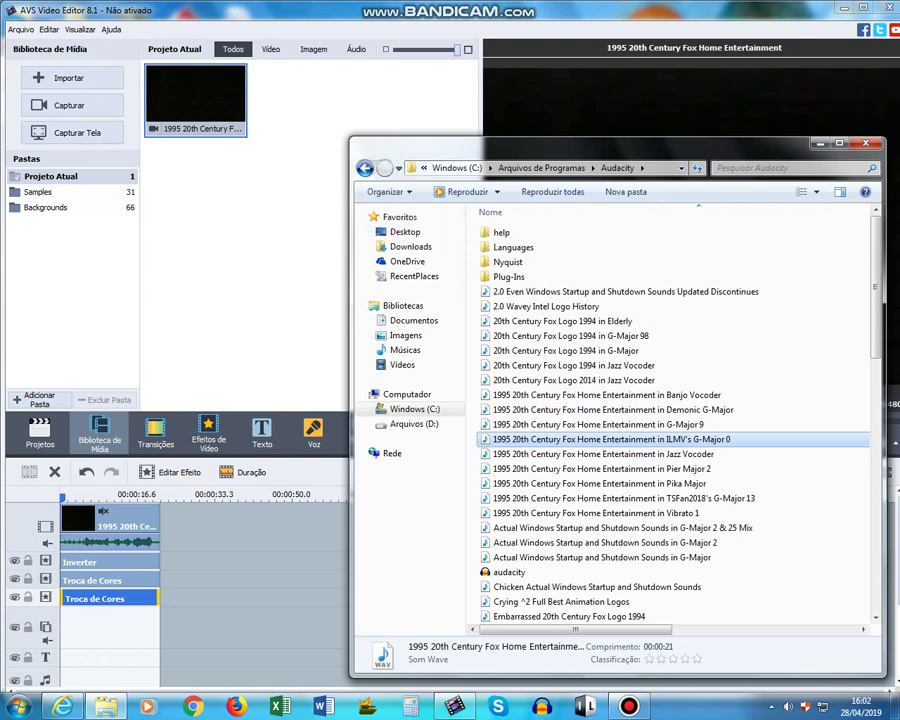
{"action": "left_click", "coordinate": [866, 143]}
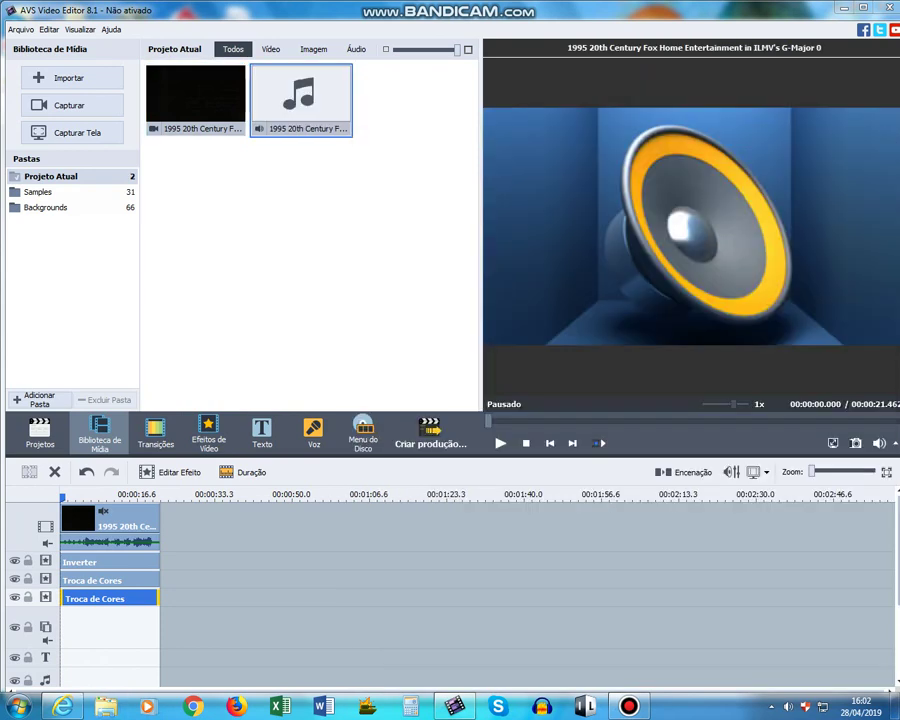
Place the ILMV's G-Major 0 audio at the start of the music line and play the project preview.
{"action": "scroll", "coordinate": [450, 620], "scroll_direction": "down", "scroll_amount": 2}
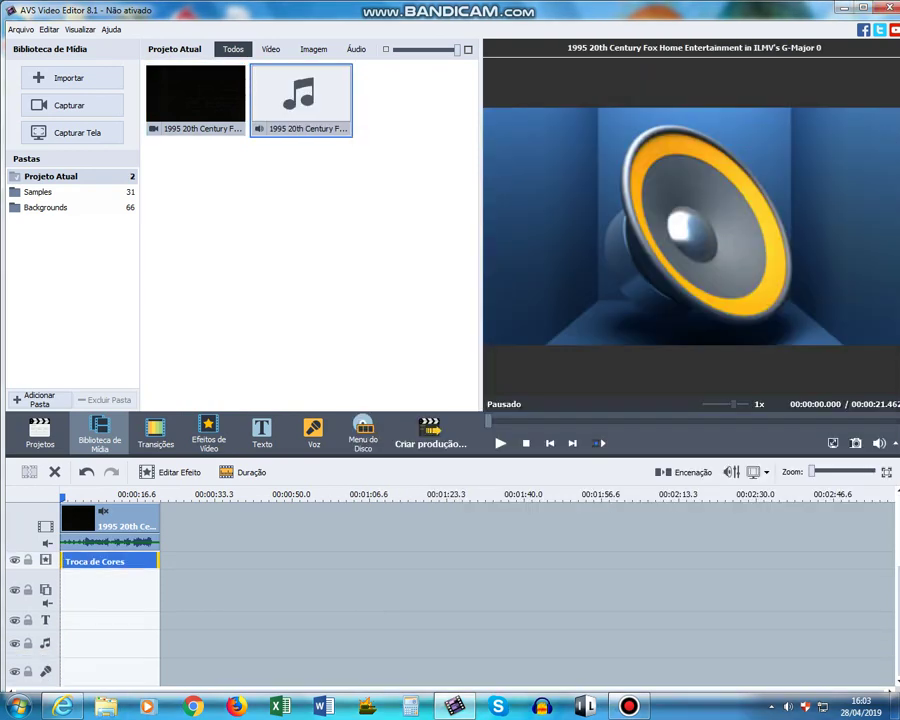
{"action": "left_click_drag", "start_coordinate": [300, 100], "coordinate": [110, 644]}
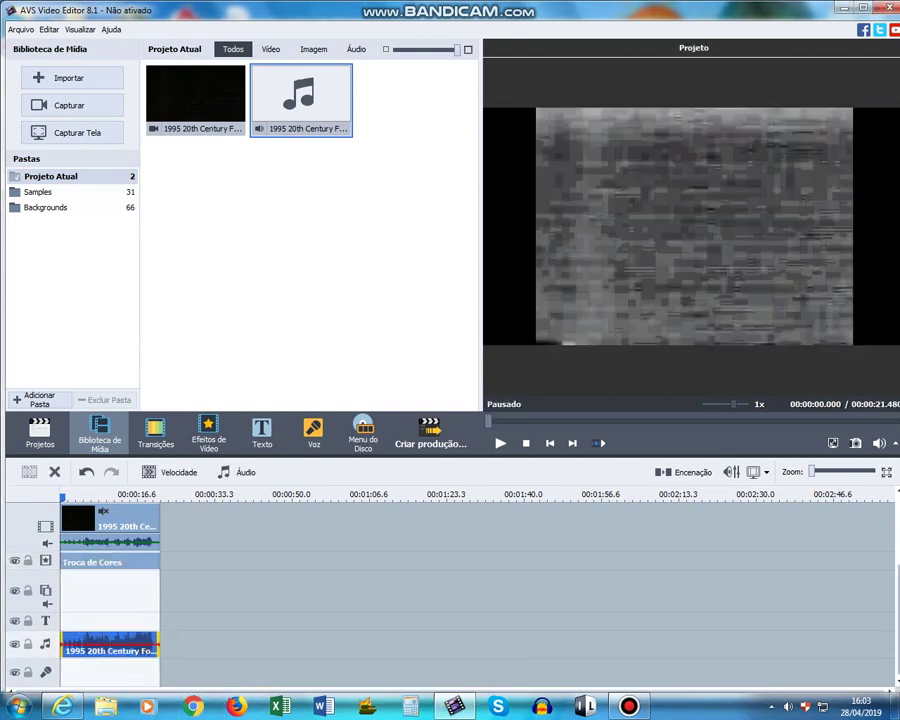
{"action": "left_click", "coordinate": [45, 562]}
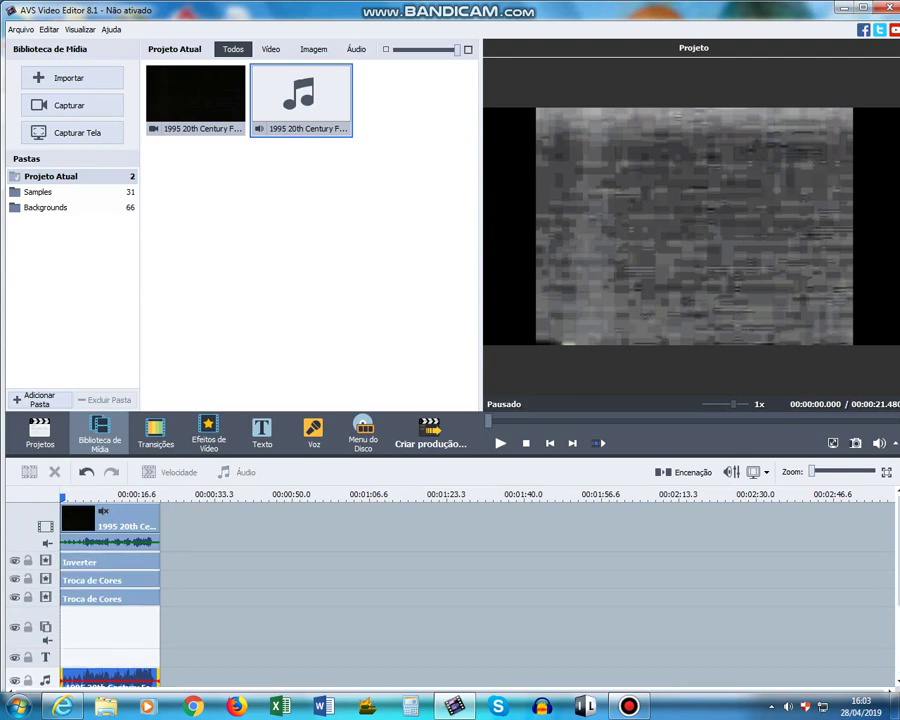
{"action": "left_click", "coordinate": [110, 526]}
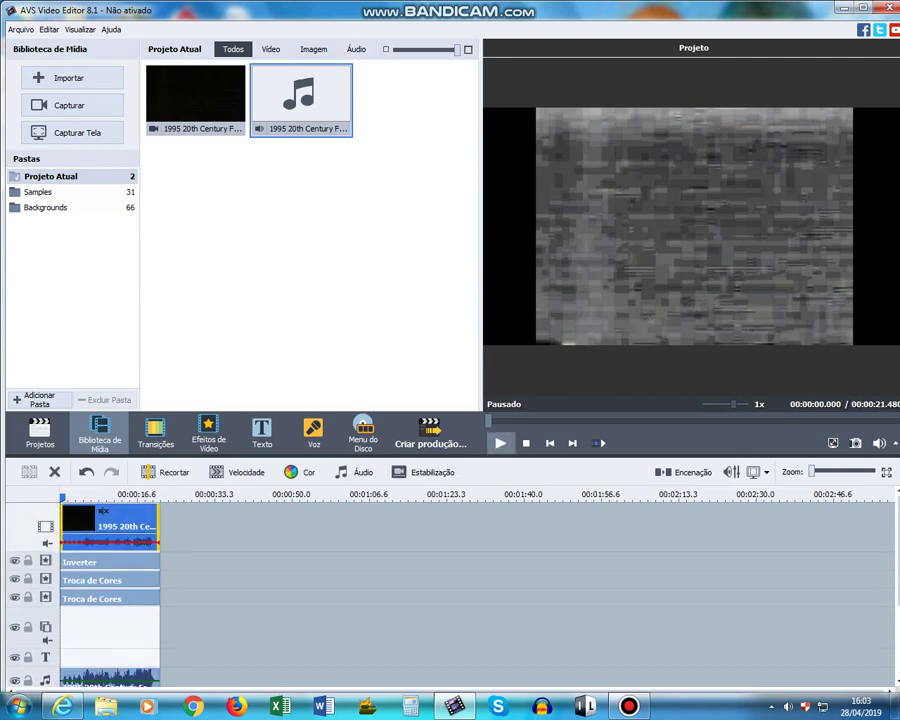
{"action": "left_click", "coordinate": [500, 443]}
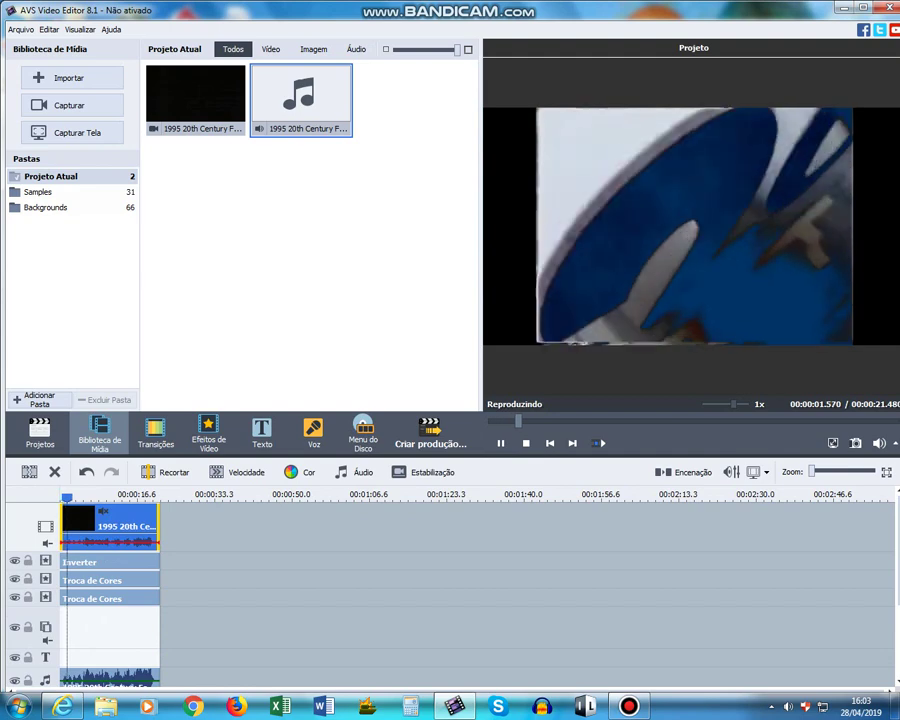